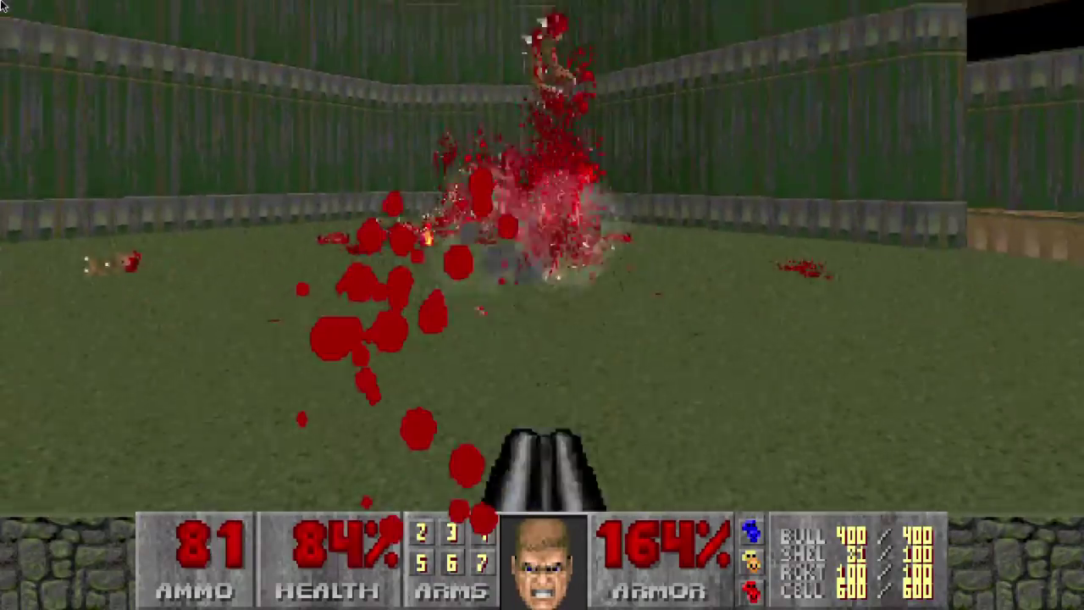
# Step: Advance on the arena demons, fire two super shotgun blasts, then walk to the dead demon
pyautogui.press('4')
pyautogui.click(3, 5)
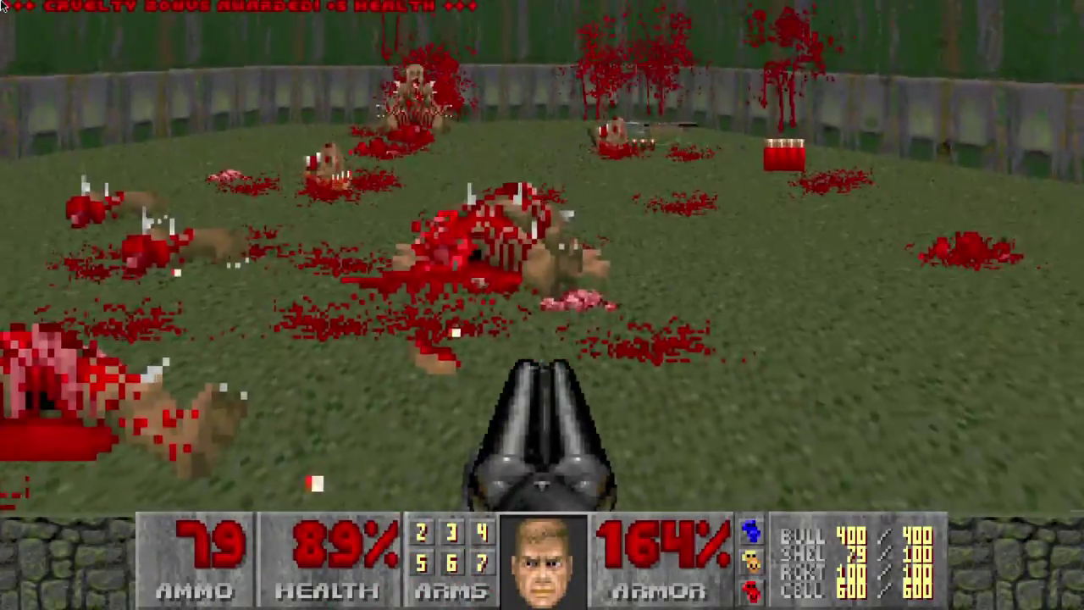
pyautogui.click(2, 5)
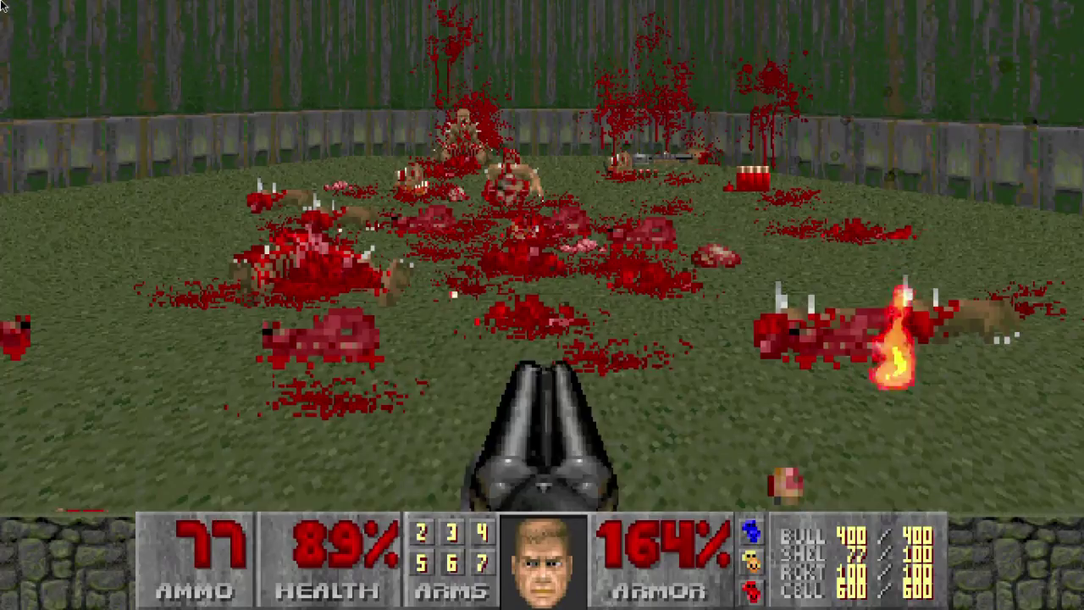
pyautogui.press('Left')
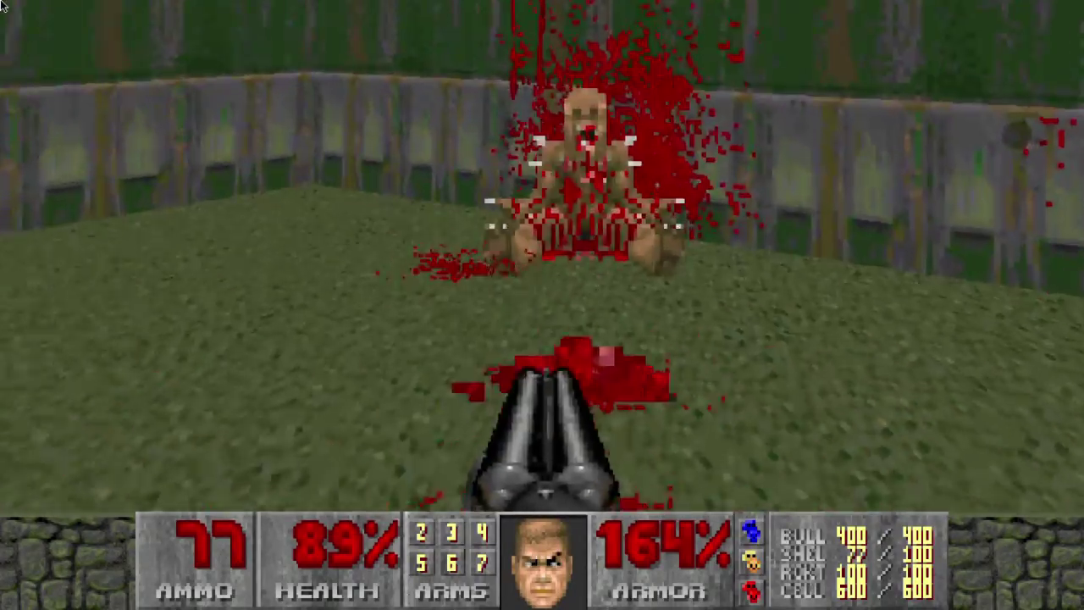
pyautogui.press('Up')
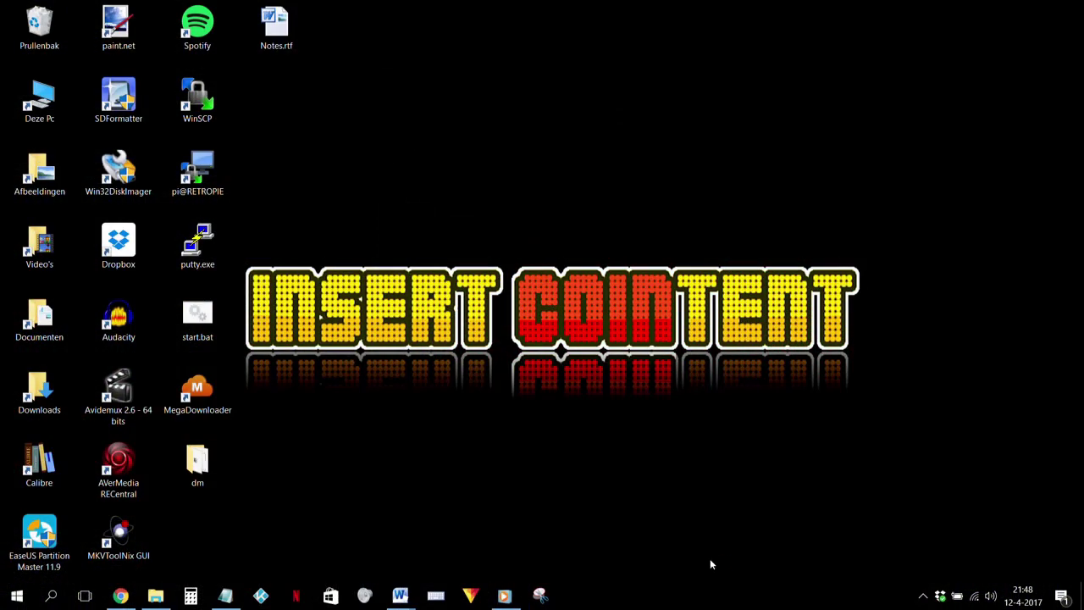
# Step: Download the Brutal Doom v20b zip from its ModDB page in Chrome
pyautogui.click(120, 596)
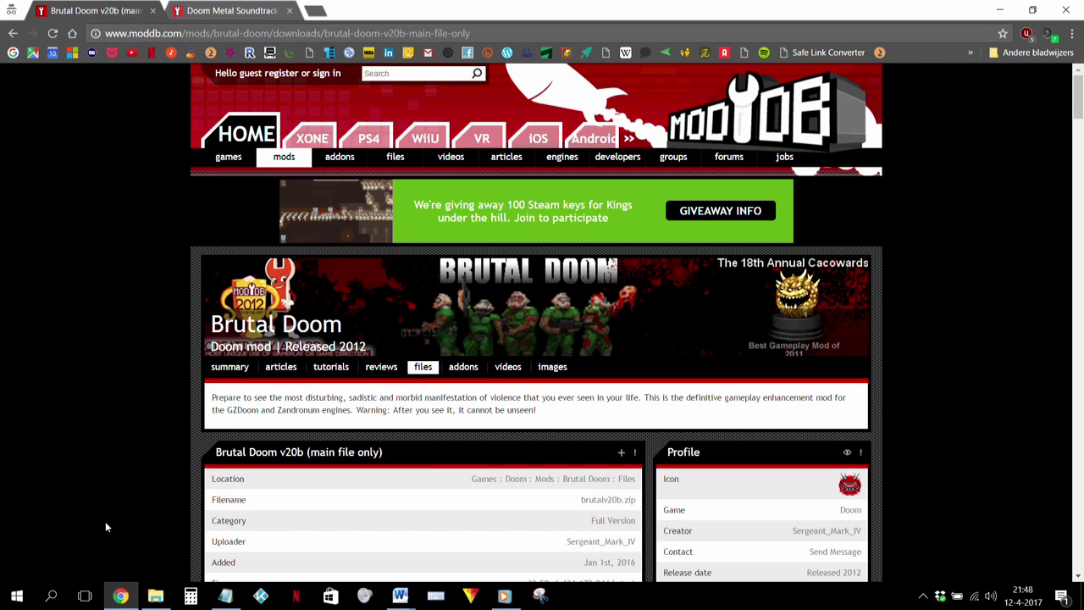
pyautogui.scroll(-1, 124, 485)
pyautogui.scroll(-1, 125, 485)
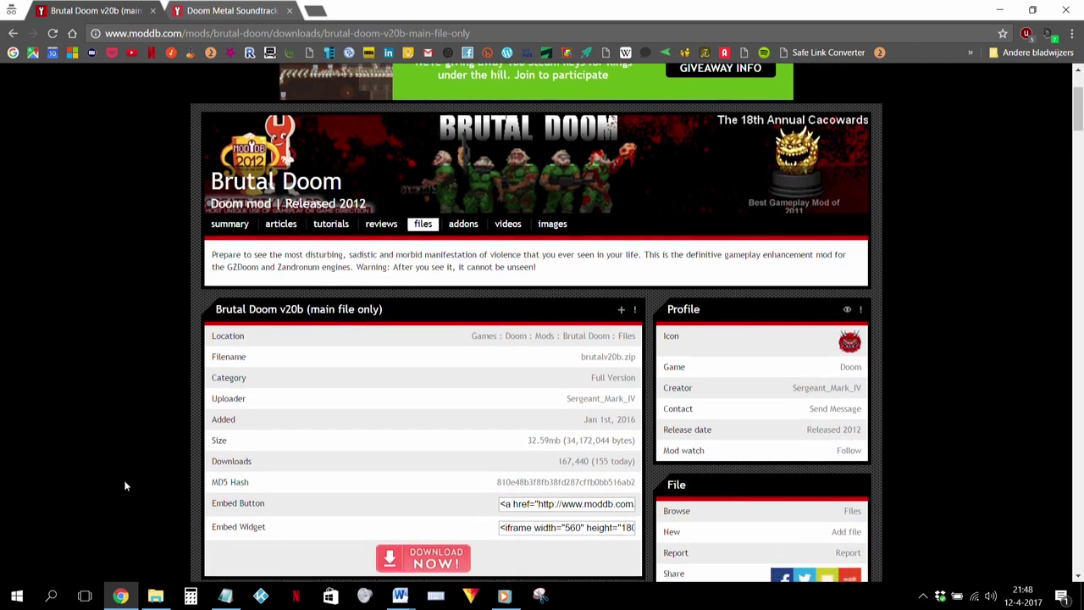
pyautogui.scroll(-1, 125, 486)
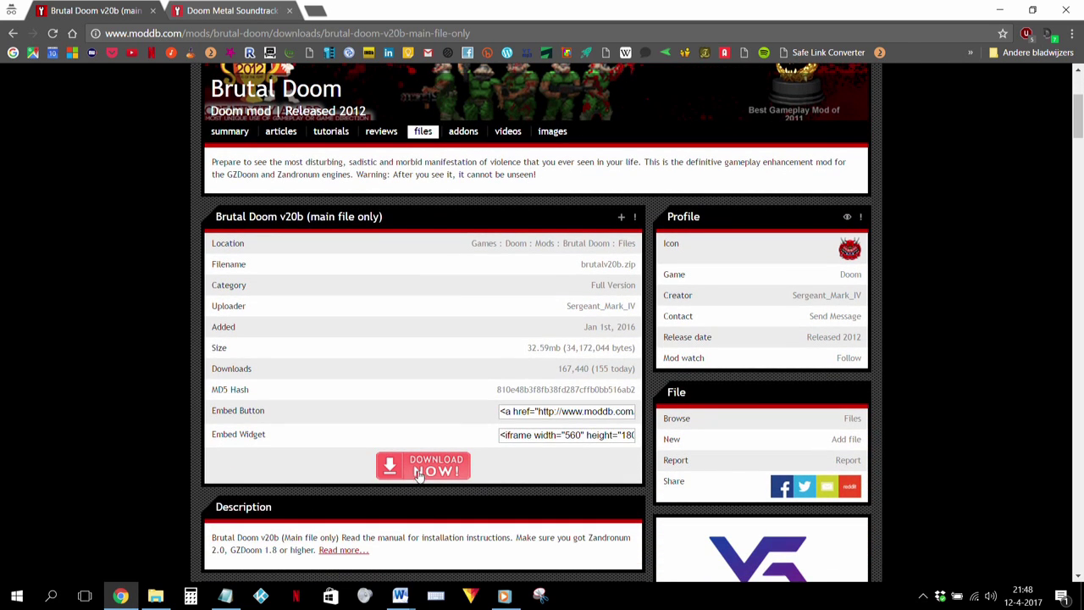
pyautogui.click(419, 475)
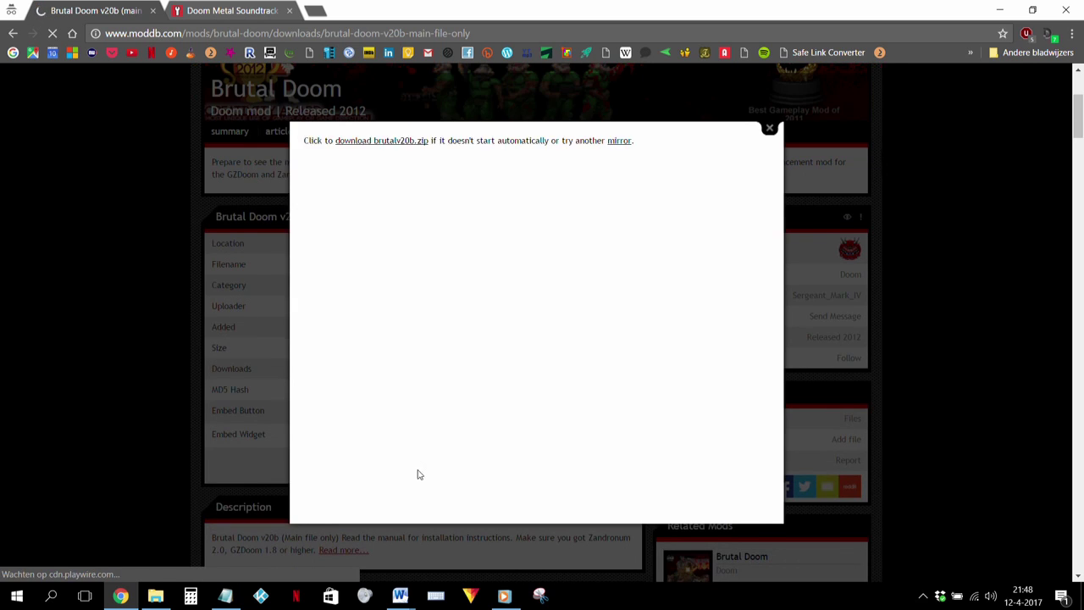
# Step: Download Doom Metal Soundtrack Mod Volume 4 from its ModDB tab
pyautogui.hotkey('ctrl', 'Tab')
pyautogui.scroll(-2, 118, 339)
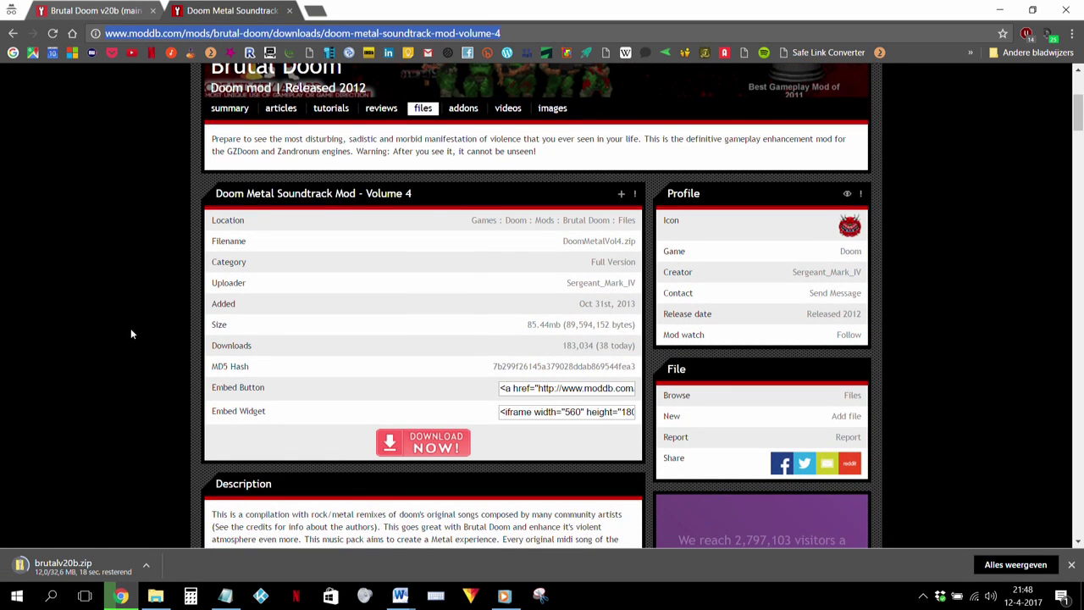
pyautogui.click(426, 444)
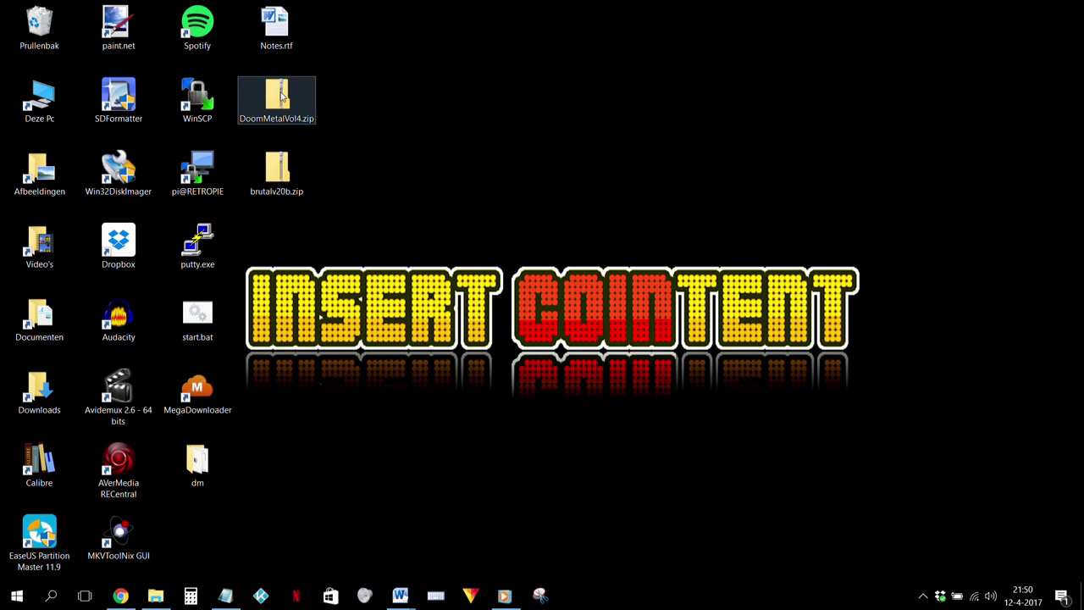
# Step: Extract the Doom Metal Vol 4 file from DoomMetalVol4.zip onto the desktop
pyautogui.doubleClick(307, 114)
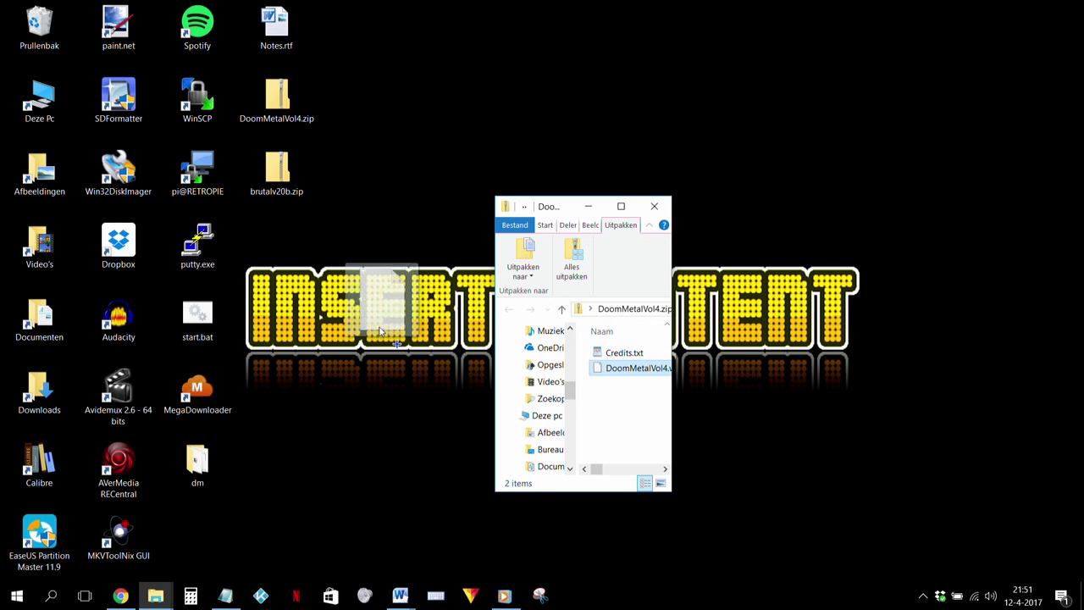
pyautogui.moveTo(634, 373); pyautogui.dragTo(344, 323)
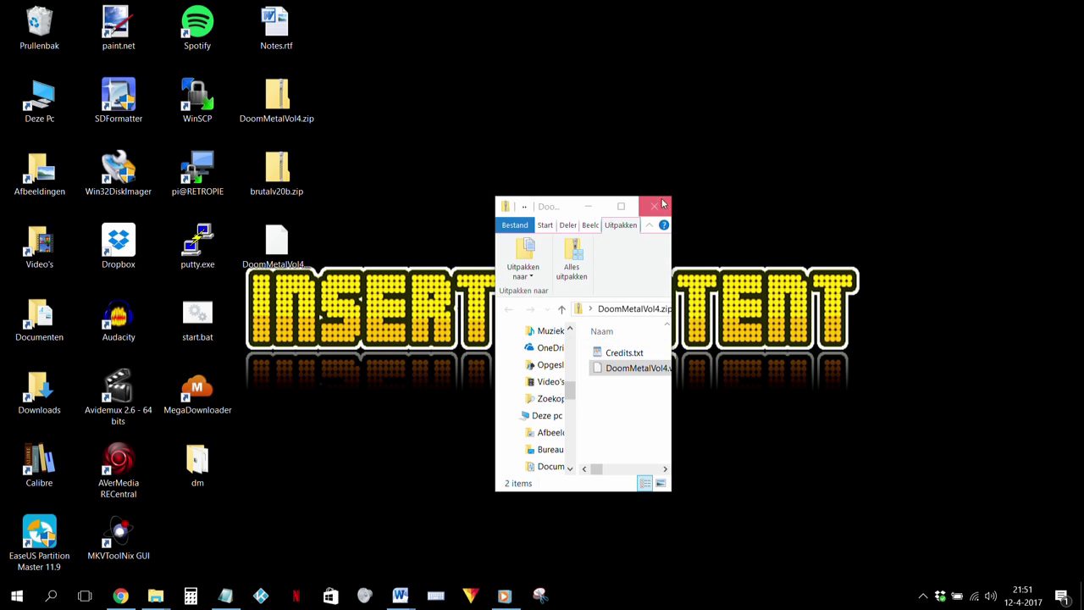
pyautogui.click(663, 203)
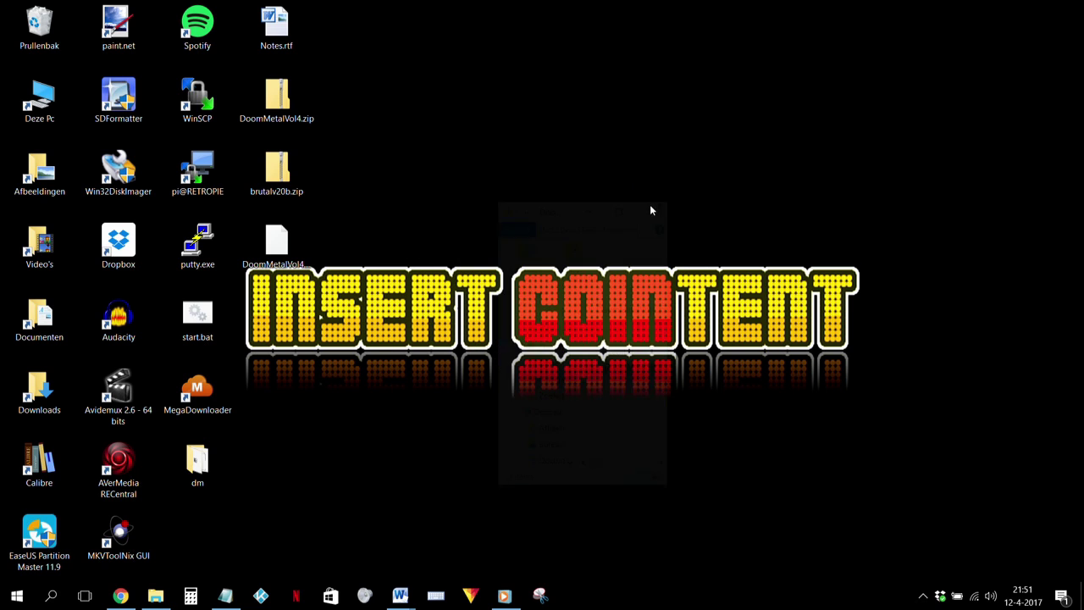
# Step: Extract brutalv20b.pk3 from brutalv20b.zip onto the desktop
pyautogui.doubleClick(286, 166)
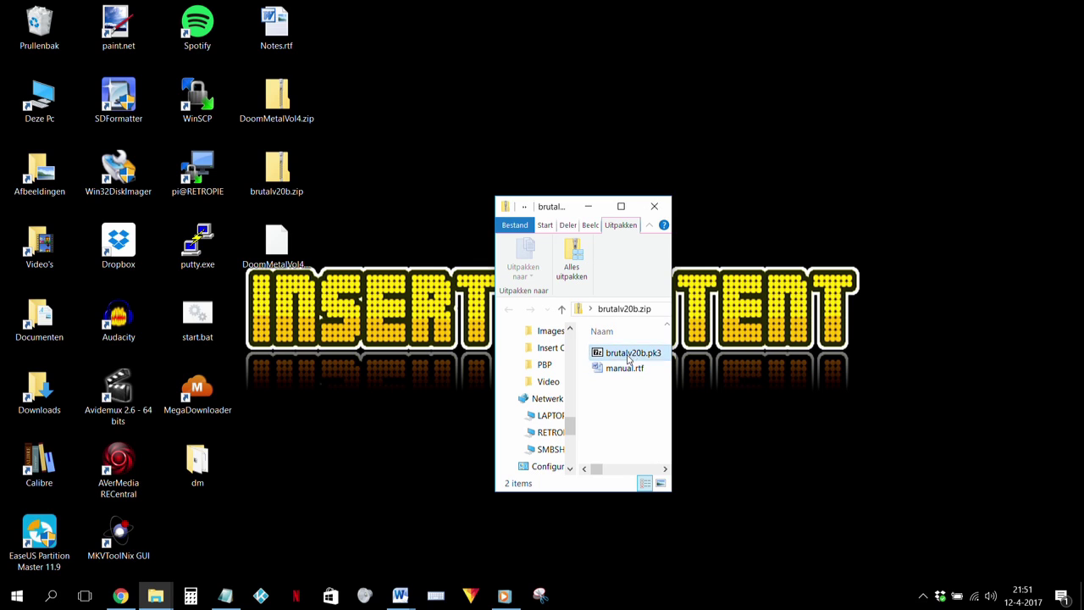
pyautogui.moveTo(280, 336); pyautogui.dragTo(278, 349)
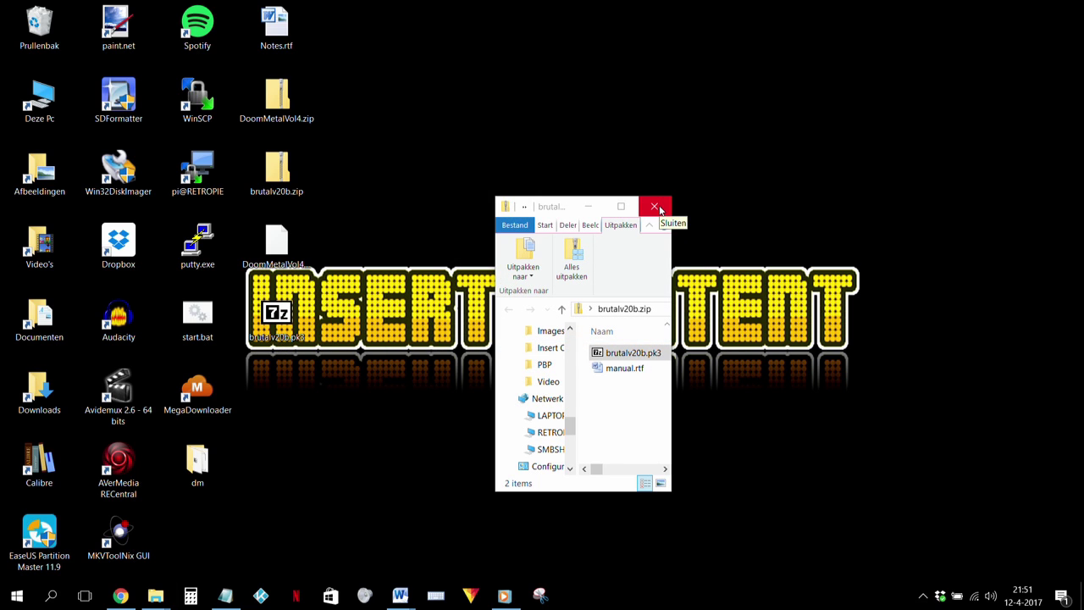
pyautogui.click(656, 207)
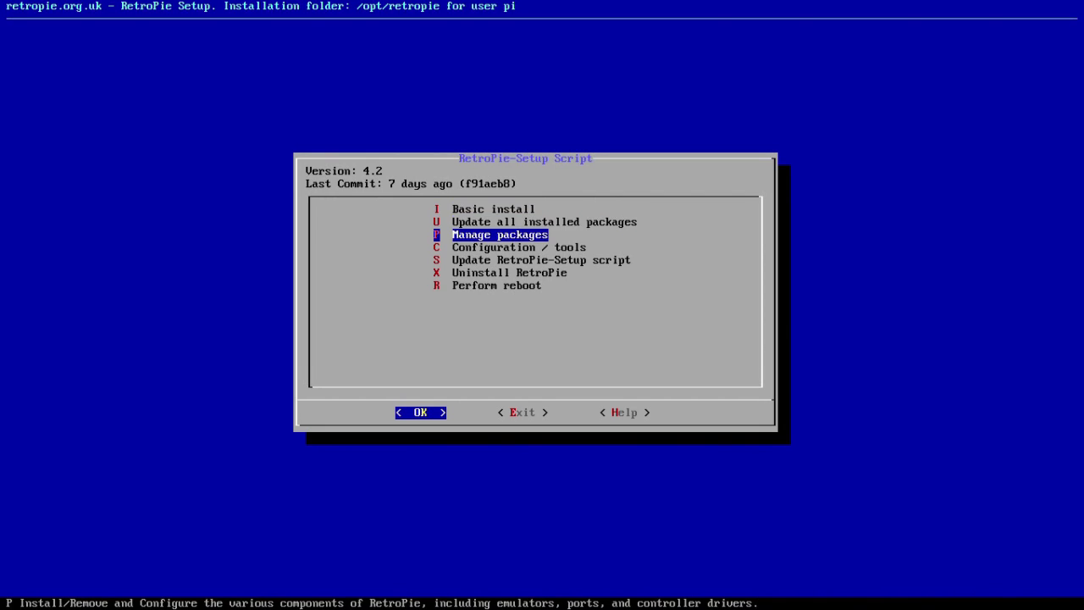
# Step: Go to Manage packages > Manage optional packages and scroll the list toward zdoom
pyautogui.press('Return')
pyautogui.press('Down')
pyautogui.press('Down')
pyautogui.press('Return')
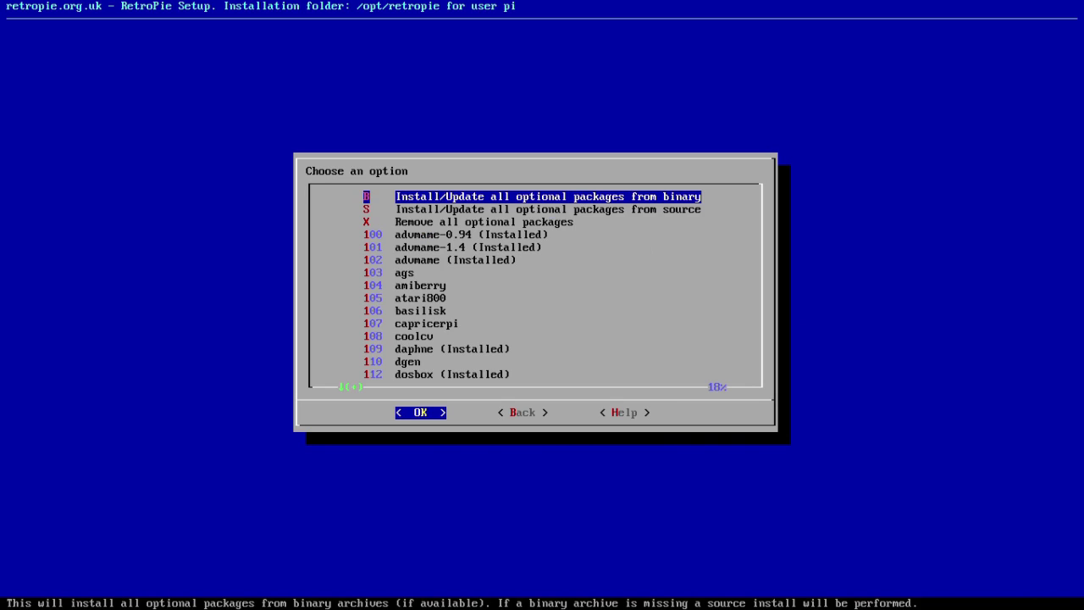
pyautogui.press('Down')
pyautogui.press('Down')
pyautogui.press('Down')
pyautogui.press('Down')
pyautogui.press('Down')
pyautogui.press('Down')
pyautogui.press('Down')
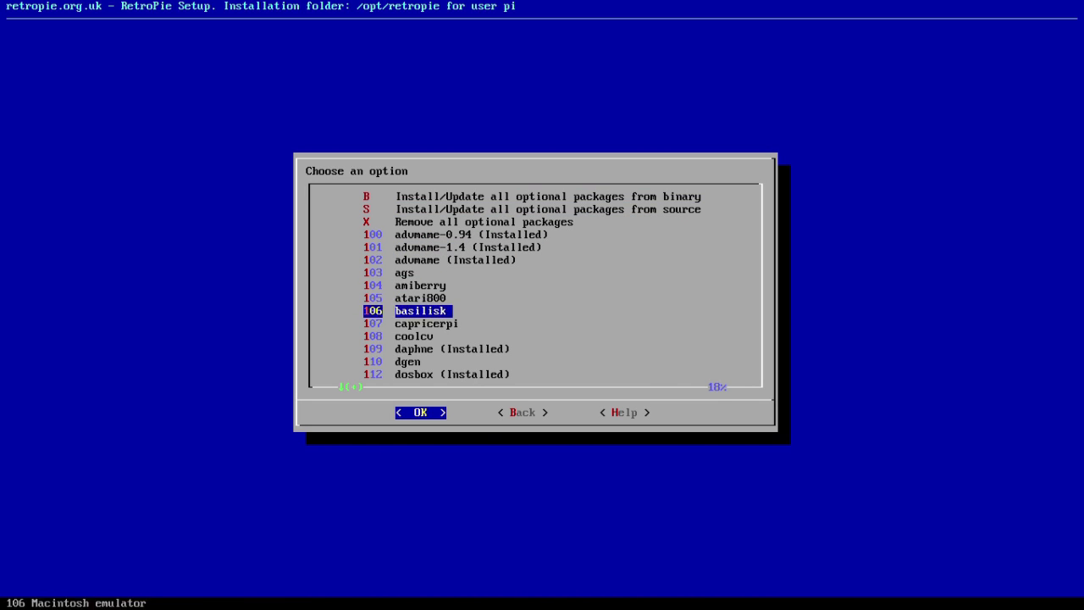
pyautogui.press('Down')
pyautogui.press('Down')
pyautogui.press('Down')
pyautogui.press('Down')
pyautogui.press('Down')
pyautogui.press('Down')
pyautogui.press('Down')
pyautogui.press('Down')
pyautogui.press('Down')
pyautogui.press('Down')
pyautogui.press('Down')
pyautogui.press('Down')
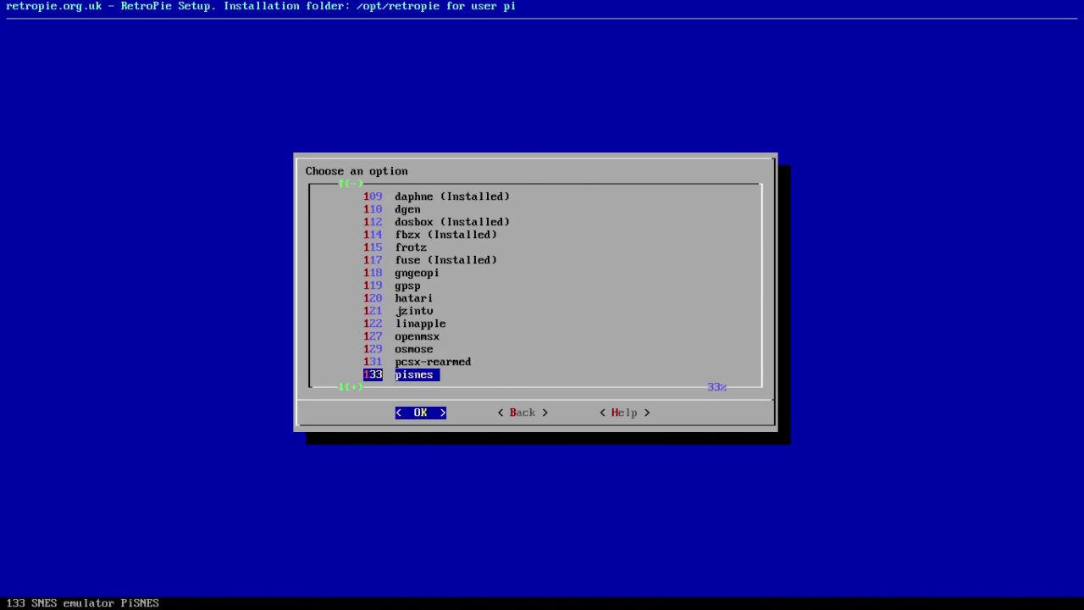
pyautogui.press('Down')
pyautogui.press('Down')
pyautogui.press('Down')
pyautogui.press('Right')
pyautogui.press('Down')
pyautogui.press('Down')
pyautogui.press('Left')
pyautogui.press('Down')
pyautogui.press('Down')
pyautogui.press('Down')
pyautogui.press('Down')
pyautogui.press('Down')
pyautogui.press('Down')
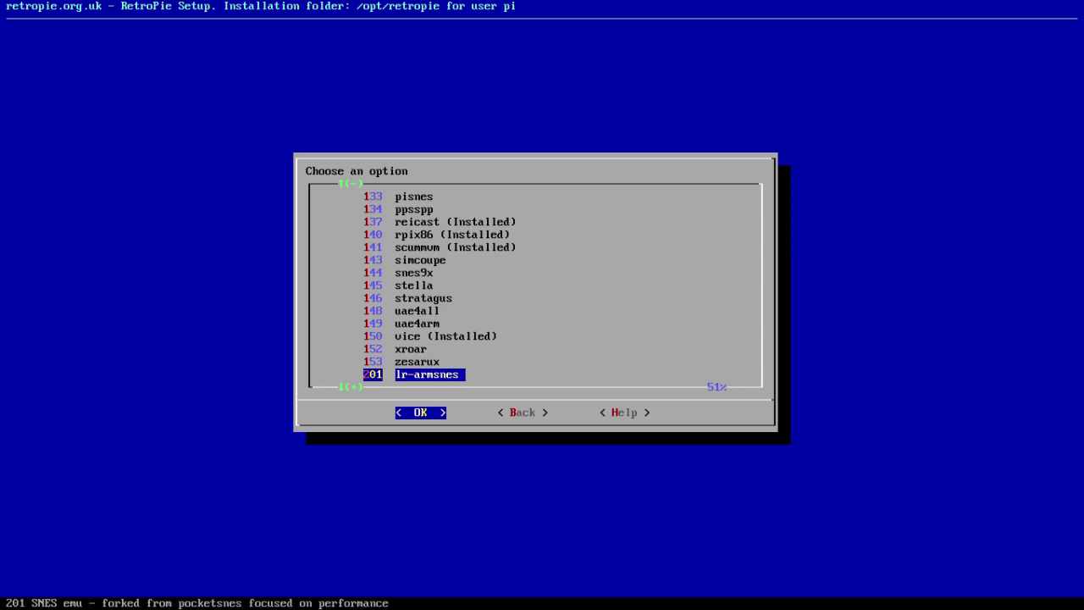
pyautogui.press('Down')
pyautogui.press('Down')
pyautogui.press('Down')
pyautogui.press('Down')
pyautogui.press('Down')
pyautogui.press('Down')
pyautogui.press('Down')
pyautogui.press('Down')
pyautogui.press('Down')
pyautogui.press('Down')
pyautogui.press('Down')
pyautogui.press('Down')
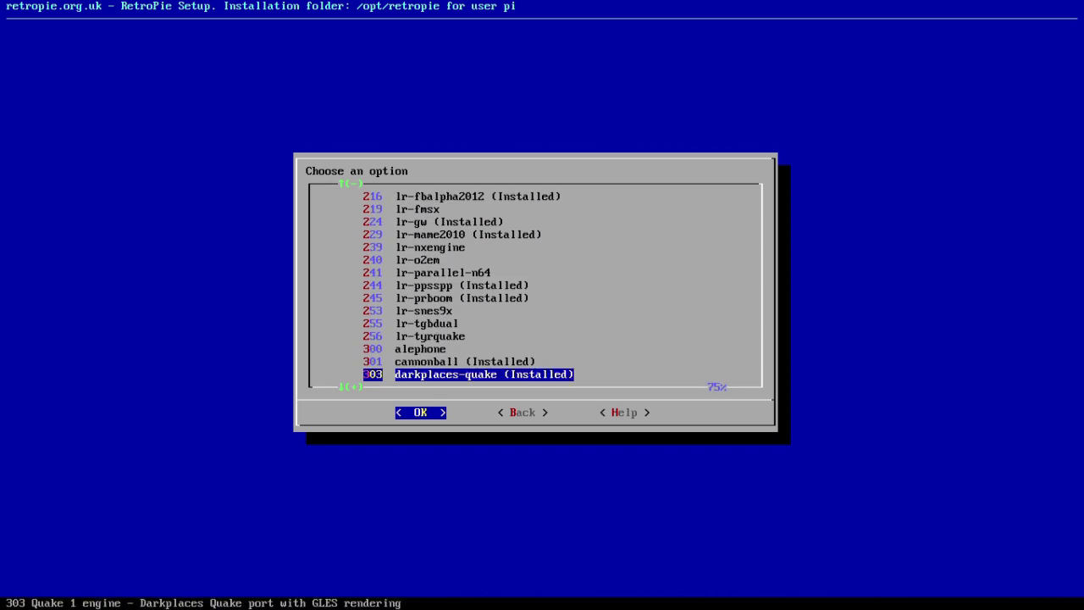
pyautogui.press('Down')
pyautogui.press('Down')
pyautogui.press('Down')
pyautogui.press('Down')
pyautogui.press('Down')
pyautogui.press('Down')
pyautogui.press('Down')
pyautogui.press('Down')
pyautogui.press('Down')
pyautogui.press('Down')
pyautogui.press('Down')
pyautogui.press('Down')
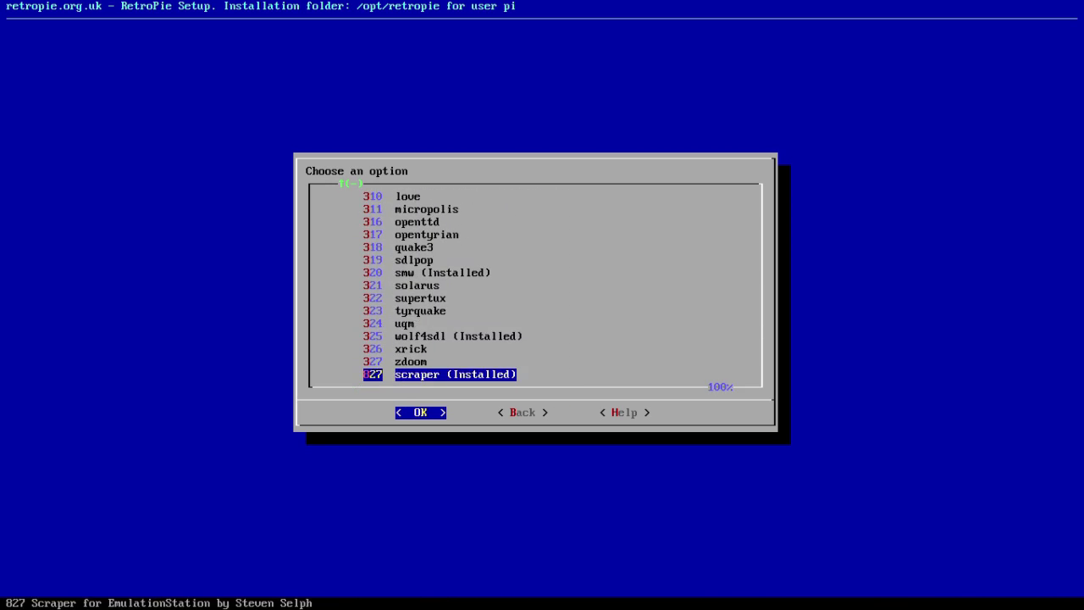
# Step: Install zdoom from binary, then back out to the main RetroPie-Setup menu
pyautogui.press('Up')
pyautogui.press('Return')
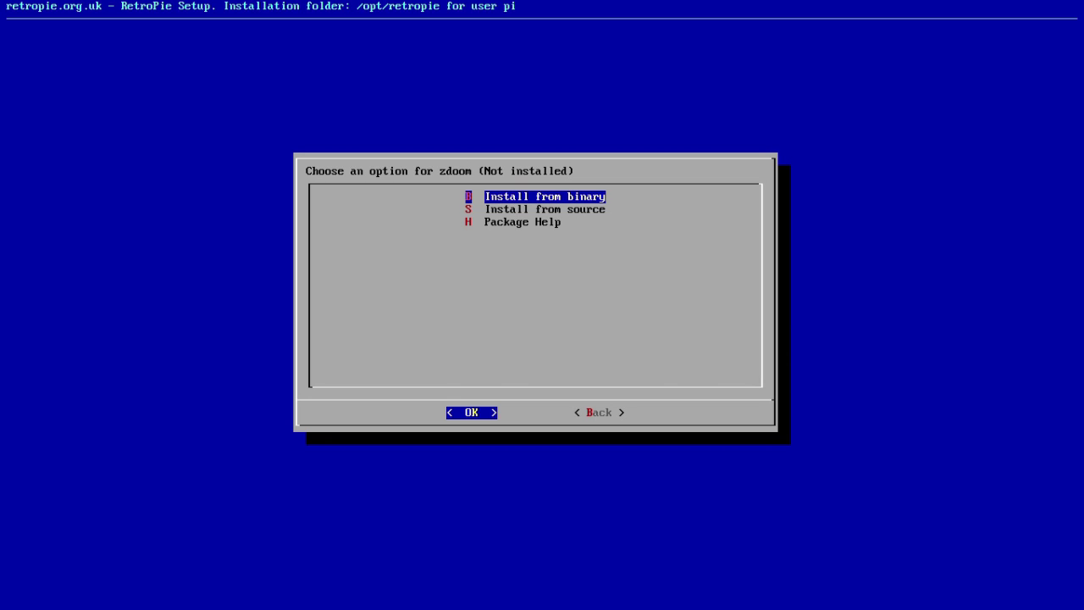
pyautogui.press('Return')
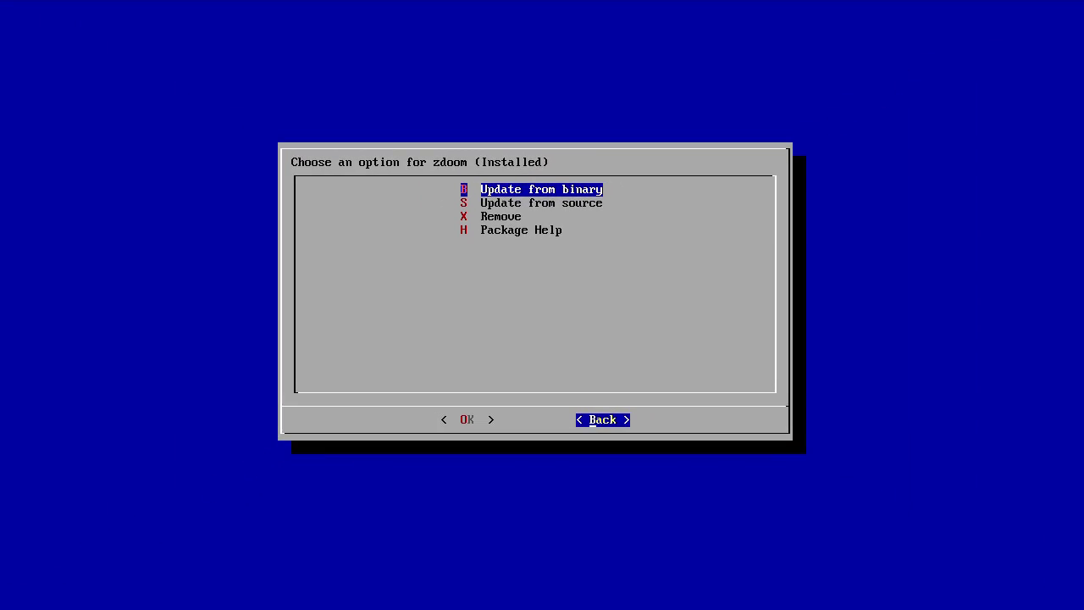
pyautogui.press('Return')
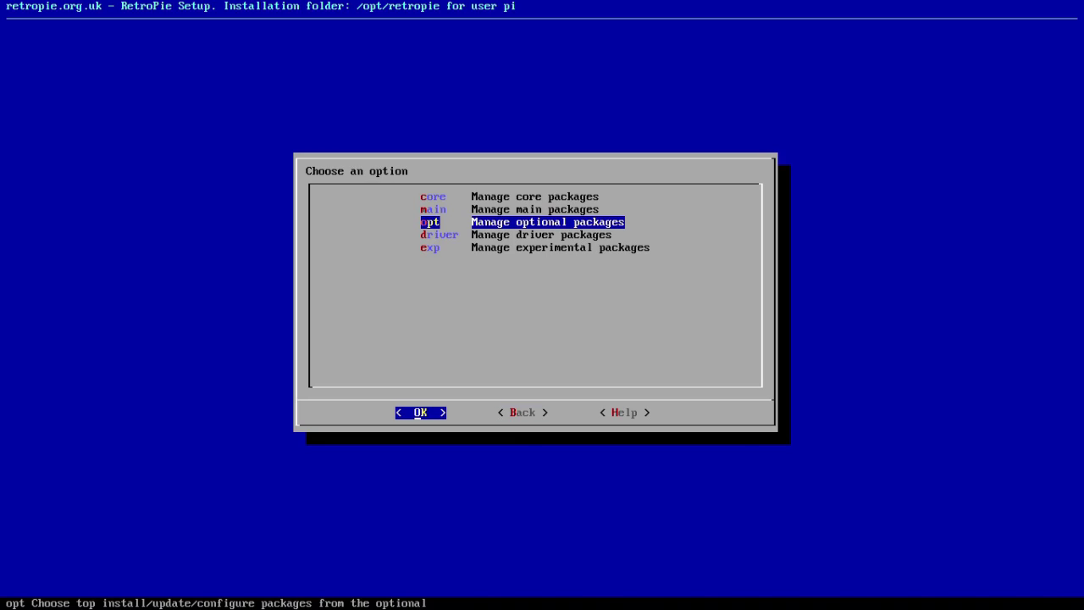
pyautogui.press('Return')
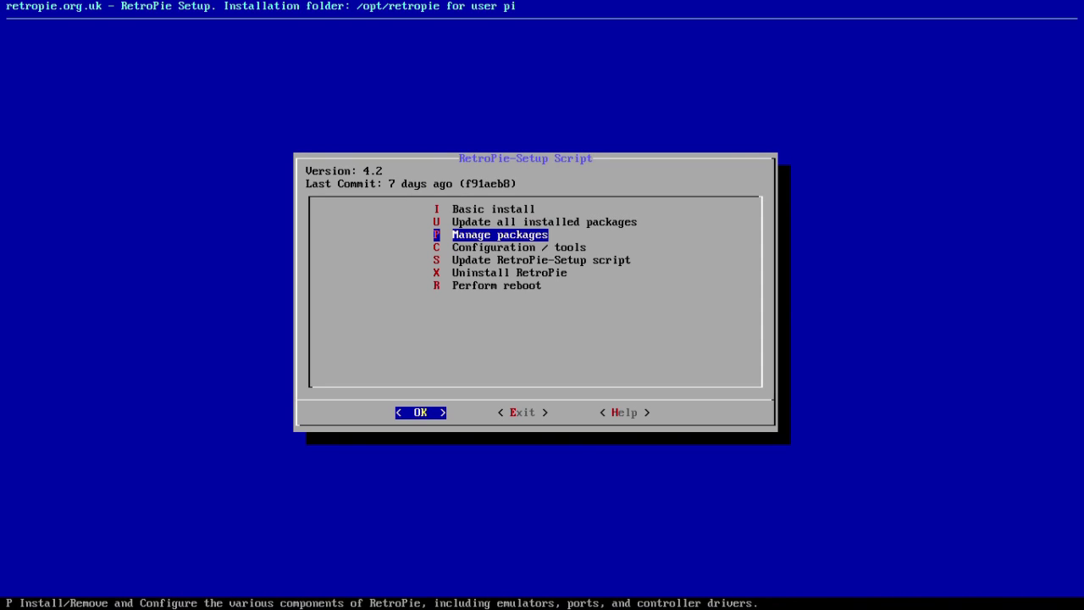
pyautogui.press('Down')
pyautogui.press('Down')
pyautogui.press('Down')
pyautogui.press('Down')
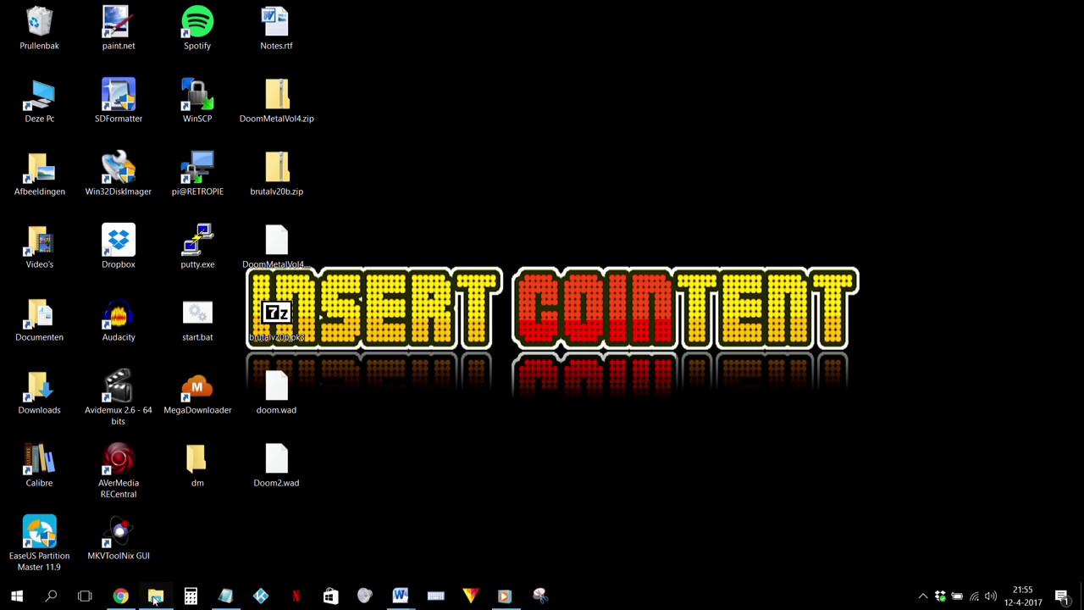
# Step: Bring up File Explorer on the RETROPIE network share
pyautogui.click(155, 596)
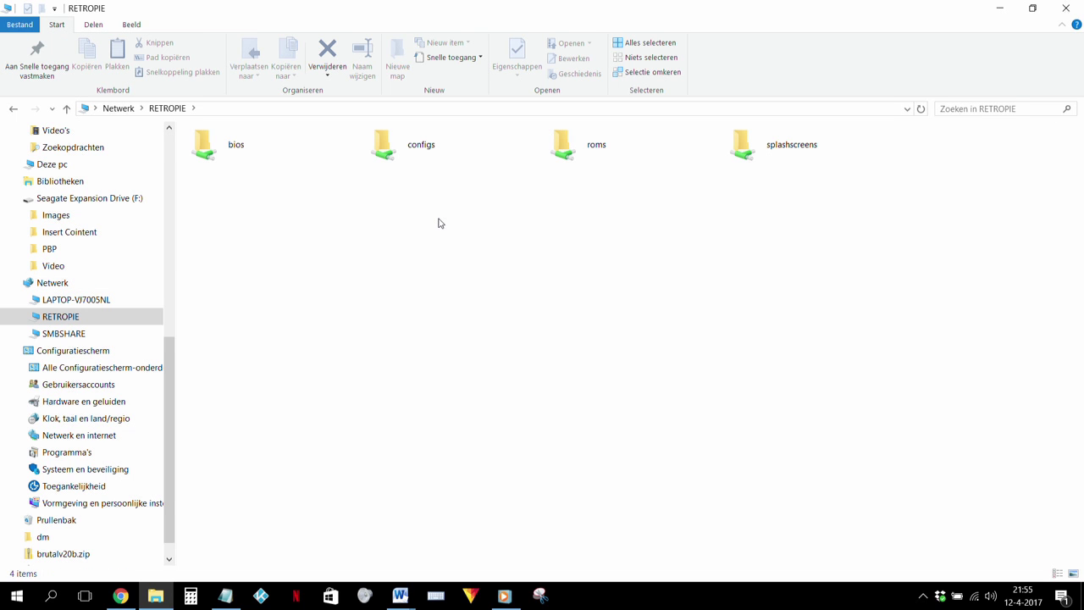
# Step: Open roms\ports\doom on RETROPIE, which holds only doom1.wad, and restore down the window
pyautogui.doubleClick(581, 150)
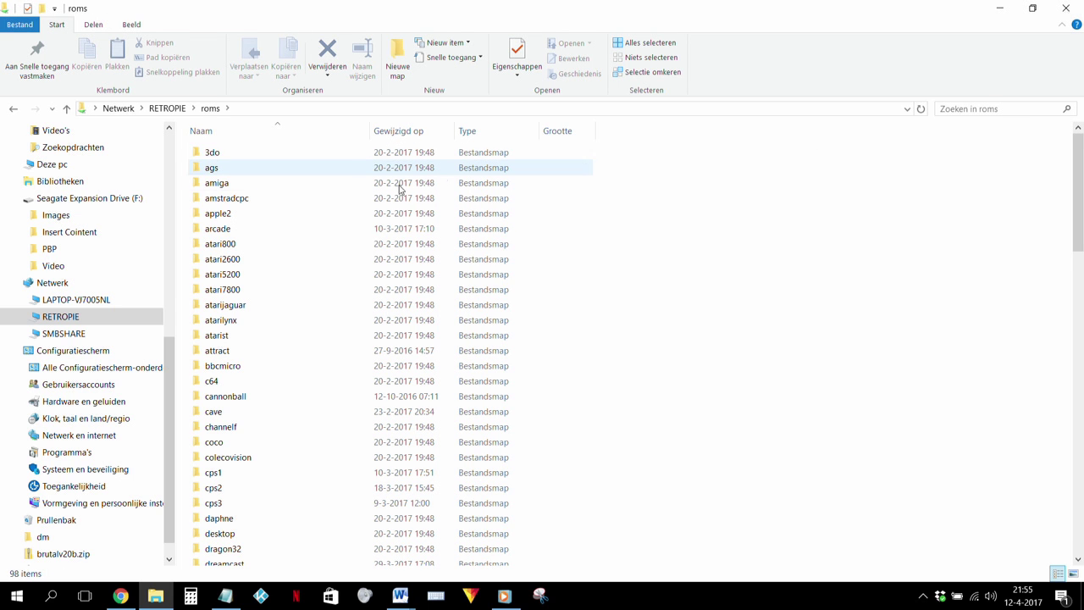
pyautogui.scroll(-3, 237, 306)
pyautogui.scroll(-2, 237, 308)
pyautogui.scroll(-2, 237, 308)
pyautogui.scroll(-2, 237, 309)
pyautogui.scroll(-1, 237, 308)
pyautogui.scroll(-2, 237, 309)
pyautogui.scroll(-3, 237, 308)
pyautogui.scroll(-2, 237, 309)
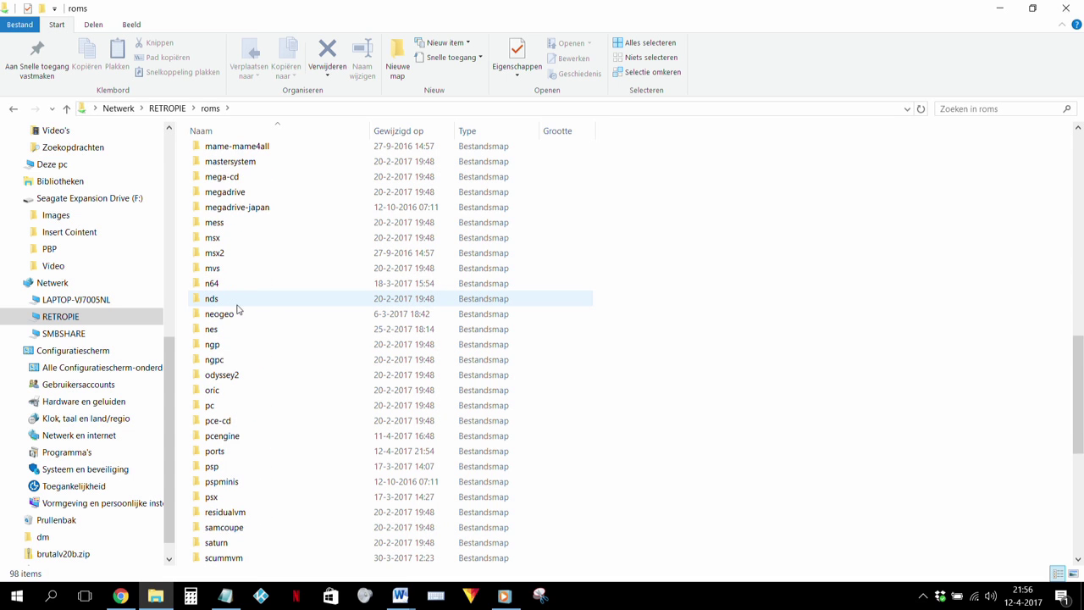
pyautogui.scroll(-2, 235, 317)
pyautogui.doubleClick(220, 392)
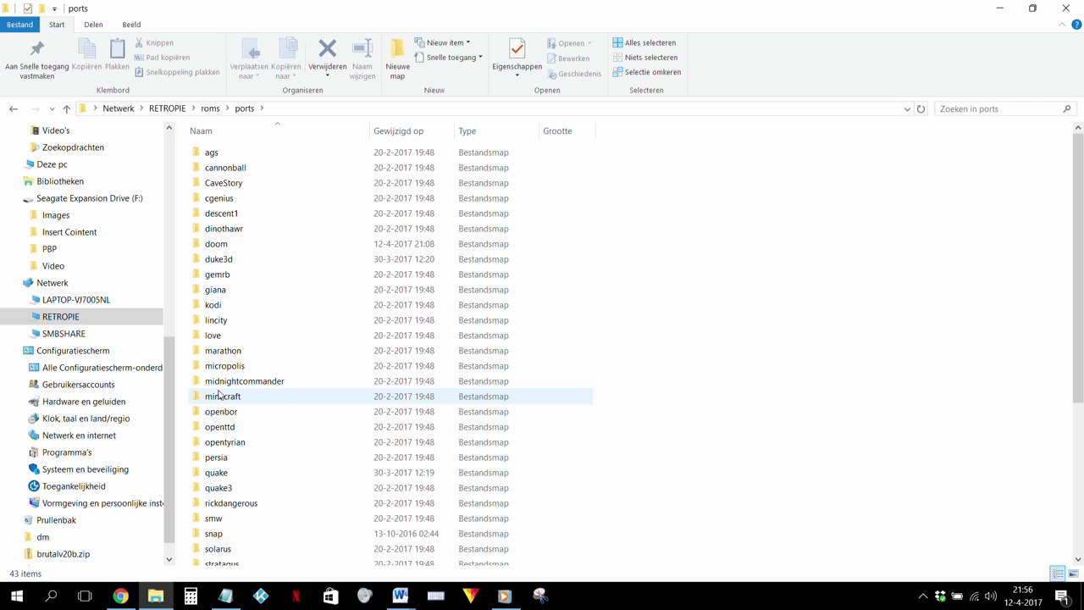
pyautogui.doubleClick(223, 247)
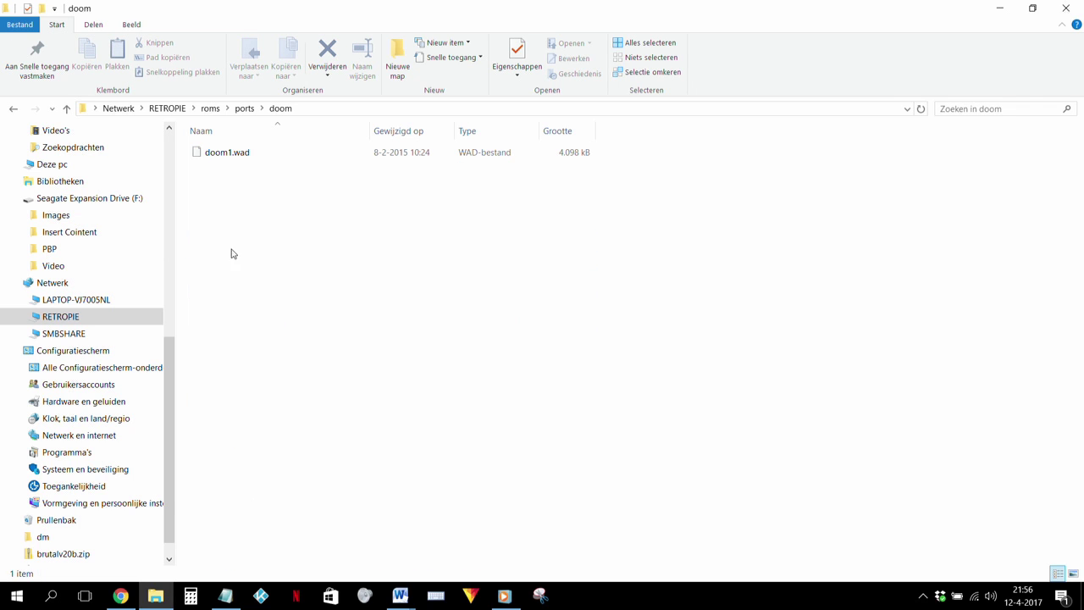
pyautogui.click(1032, 10)
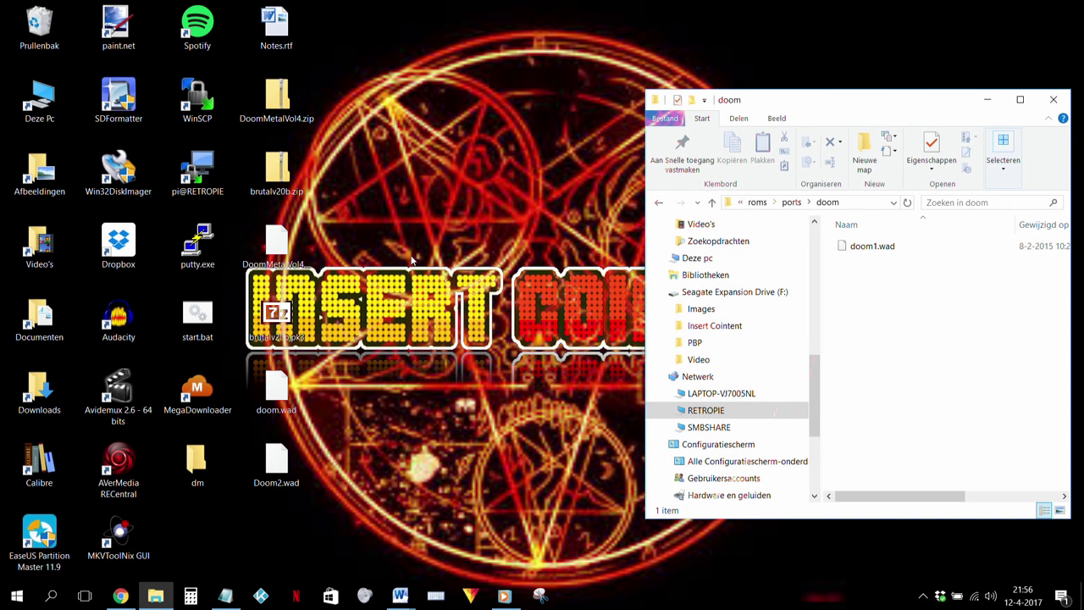
# Step: Drag the four selected desktop Doom files into the doom folder, then maximize the window
pyautogui.moveTo(364, 229); pyautogui.dragTo(297, 465)
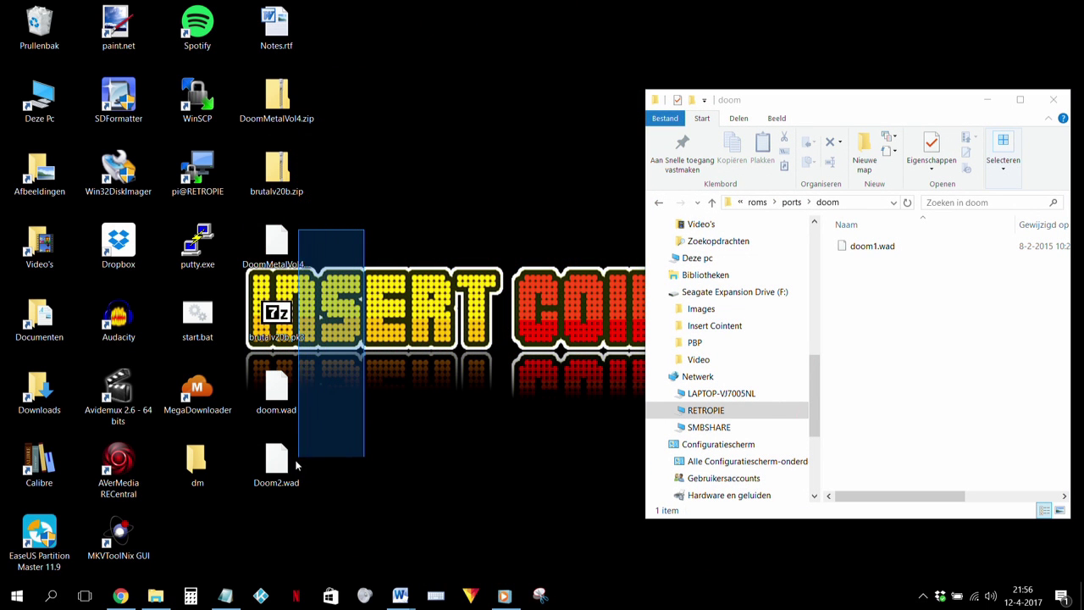
pyautogui.moveTo(297, 465); pyautogui.dragTo(251, 499)
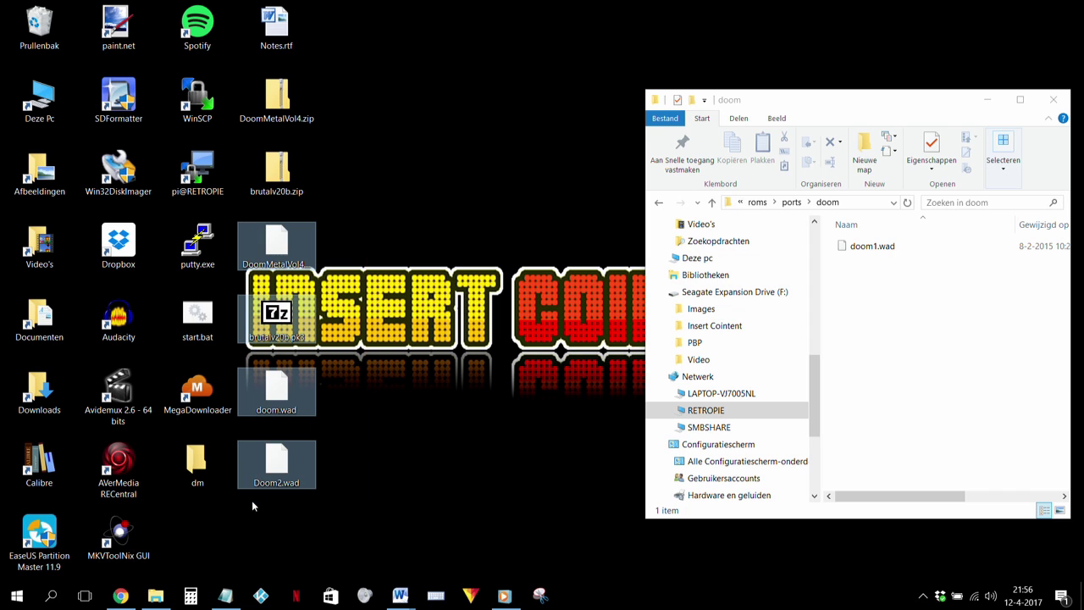
pyautogui.moveTo(279, 246)
pyautogui.mouseDown()
pyautogui.moveTo(751, 325)
pyautogui.moveTo(864, 328)
pyautogui.mouseUp()
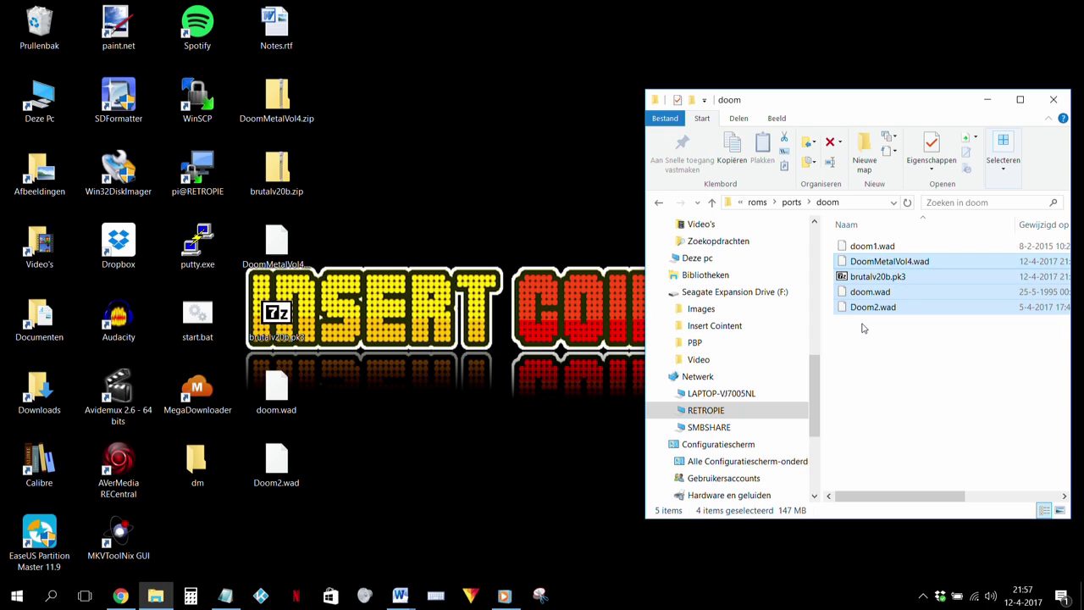
pyautogui.click(862, 328)
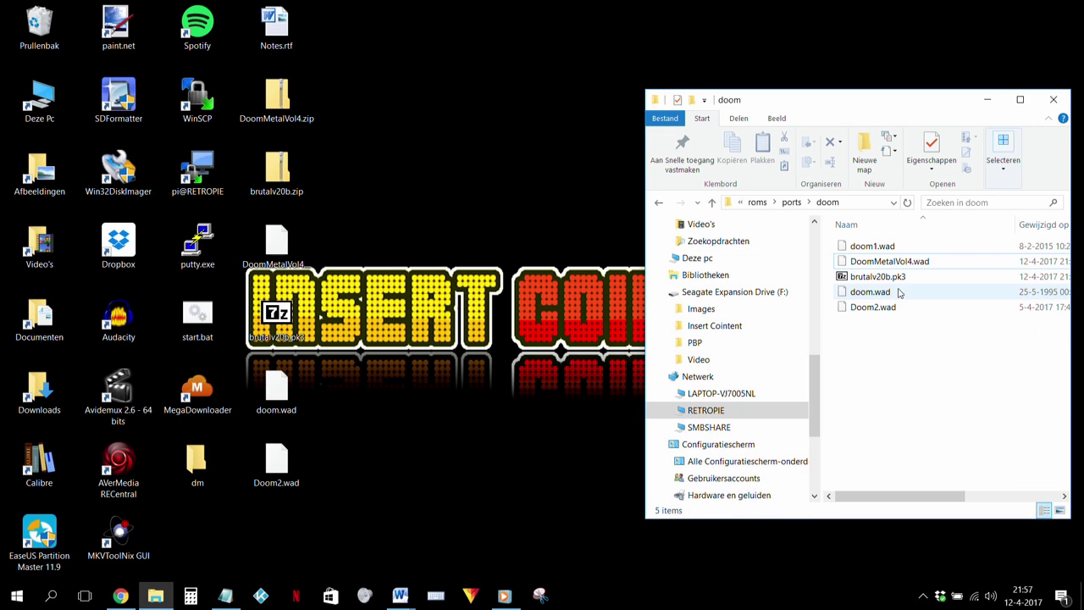
pyautogui.click(1019, 100)
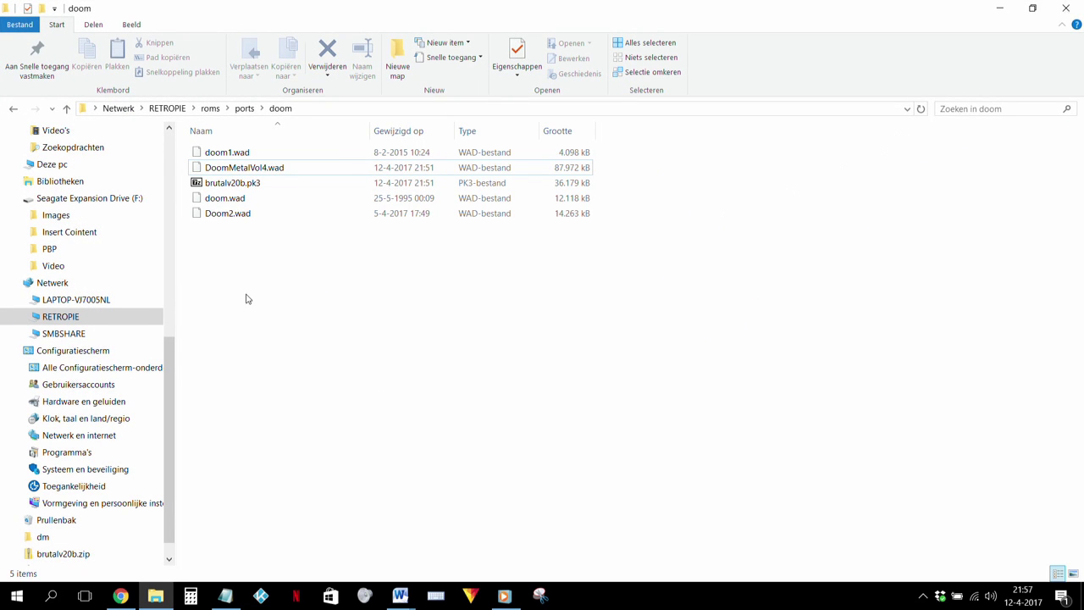
# Step: Navigate from the RETROPIE share root into roms\ports
pyautogui.click(64, 318)
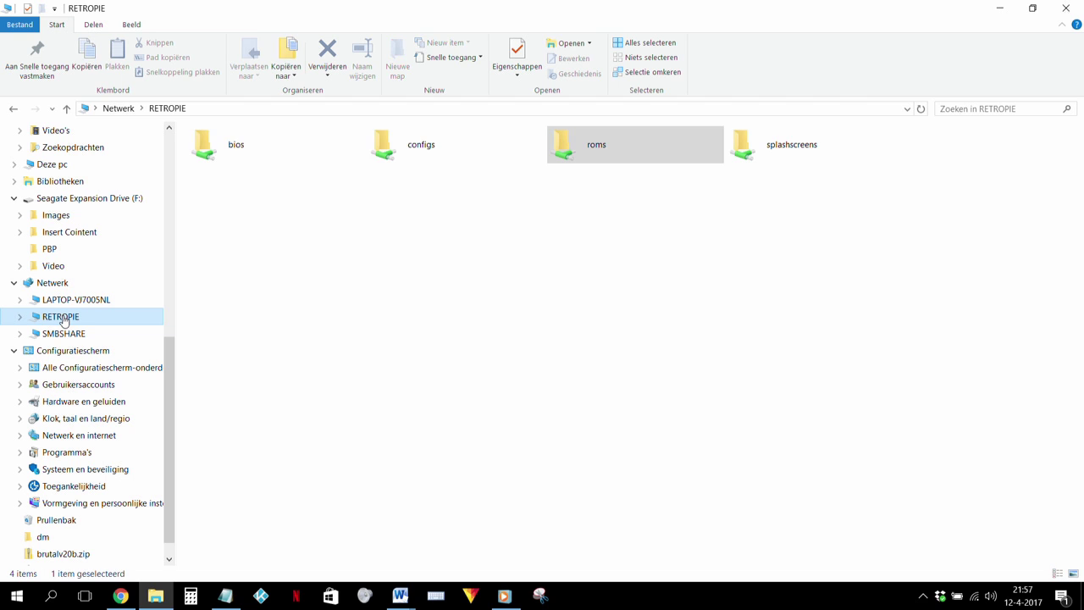
pyautogui.click(512, 144)
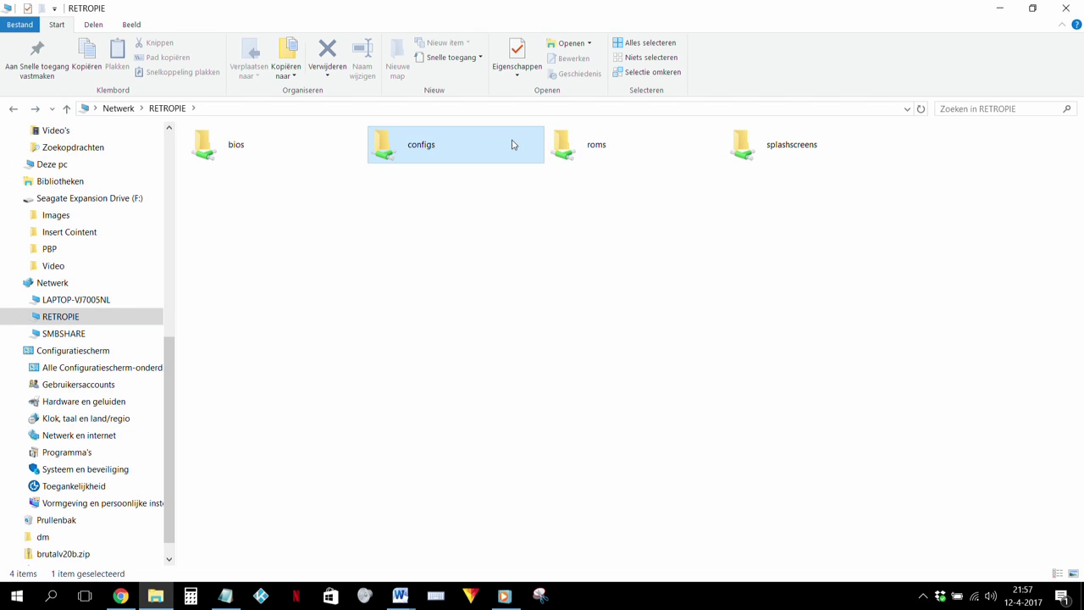
pyautogui.doubleClick(590, 145)
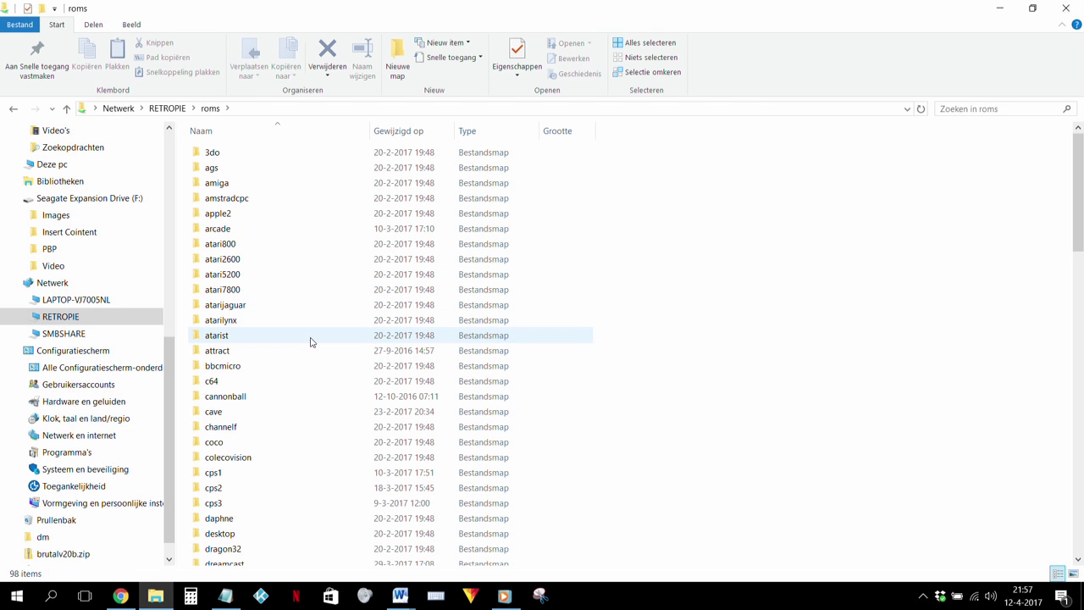
pyautogui.scroll(-1, 310, 341)
pyautogui.scroll(-2, 310, 341)
pyautogui.scroll(-2, 310, 341)
pyautogui.scroll(-1, 307, 345)
pyautogui.scroll(-2, 306, 344)
pyautogui.scroll(-2, 306, 344)
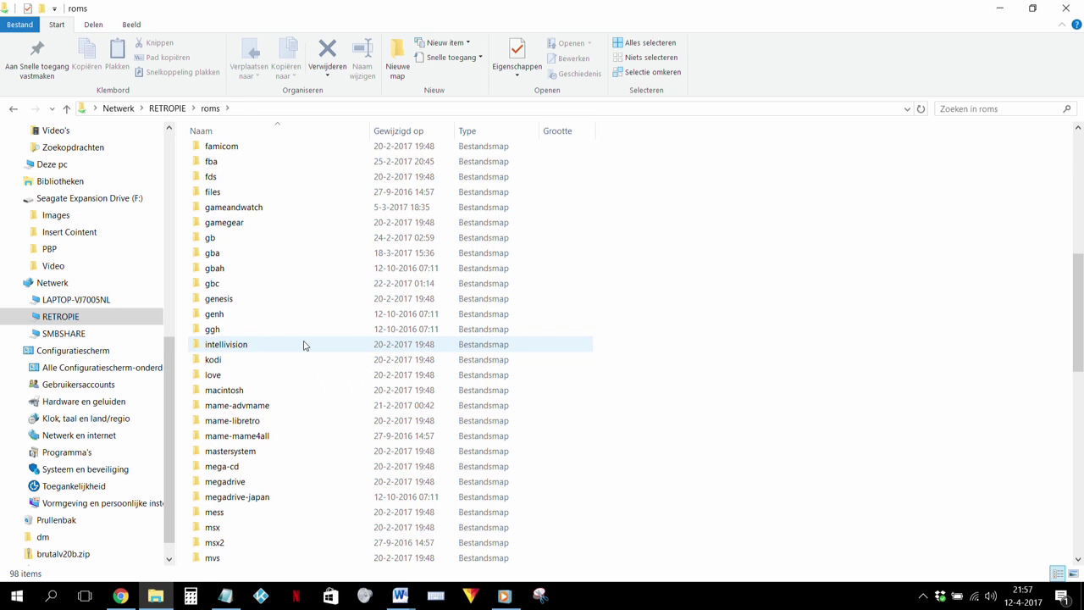
pyautogui.scroll(-2, 305, 345)
pyautogui.scroll(-1, 304, 345)
pyautogui.scroll(-1, 304, 344)
pyautogui.scroll(-2, 300, 351)
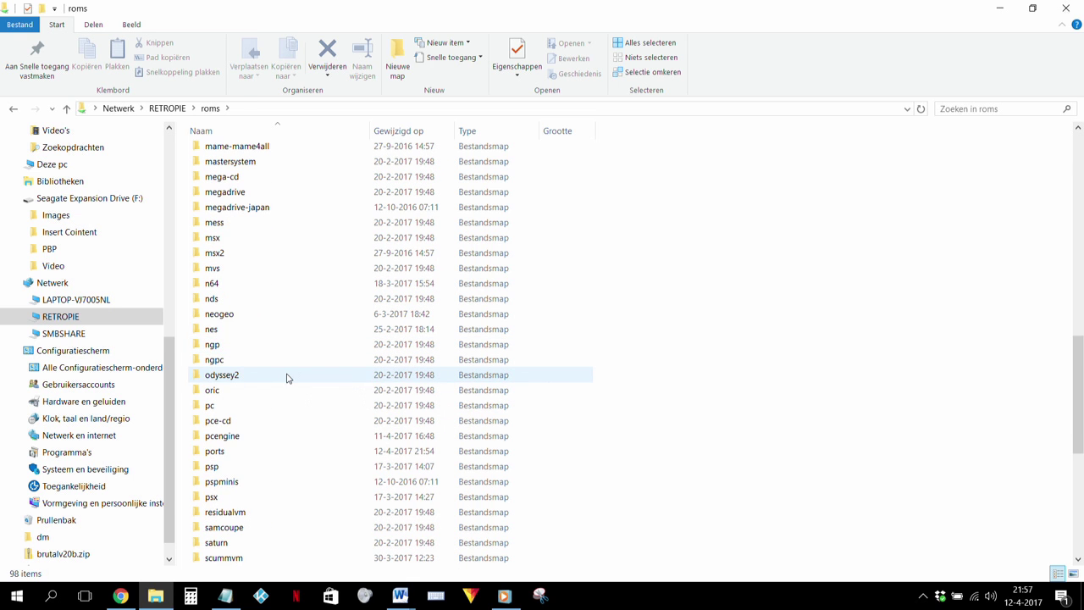
pyautogui.scroll(-1, 288, 375)
pyautogui.doubleClick(235, 392)
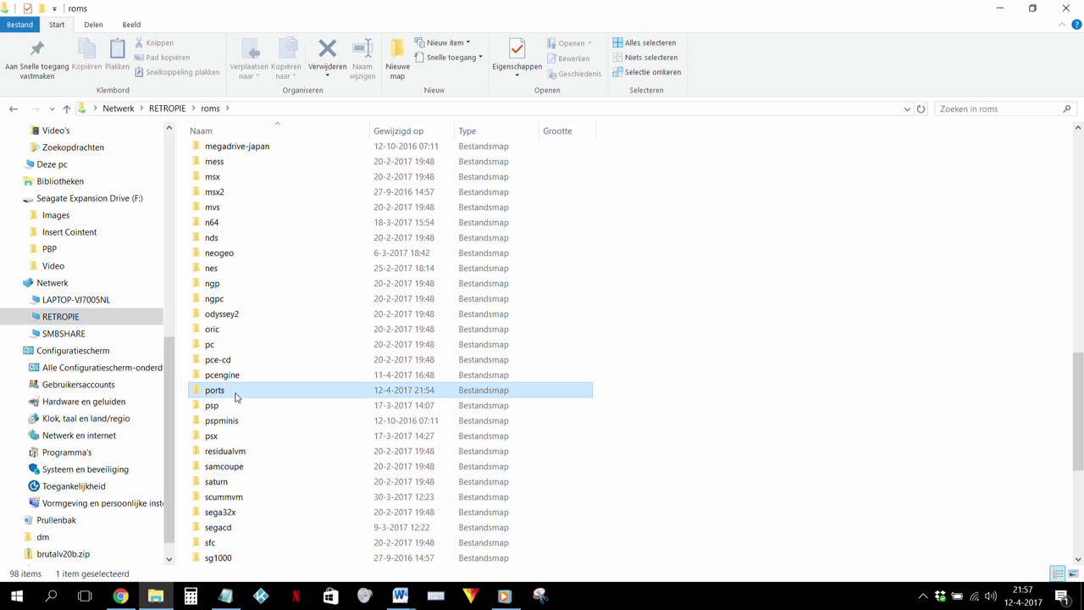
# Step: Open the Doom.sh launcher script in WordPad
pyautogui.scroll(-2, 269, 390)
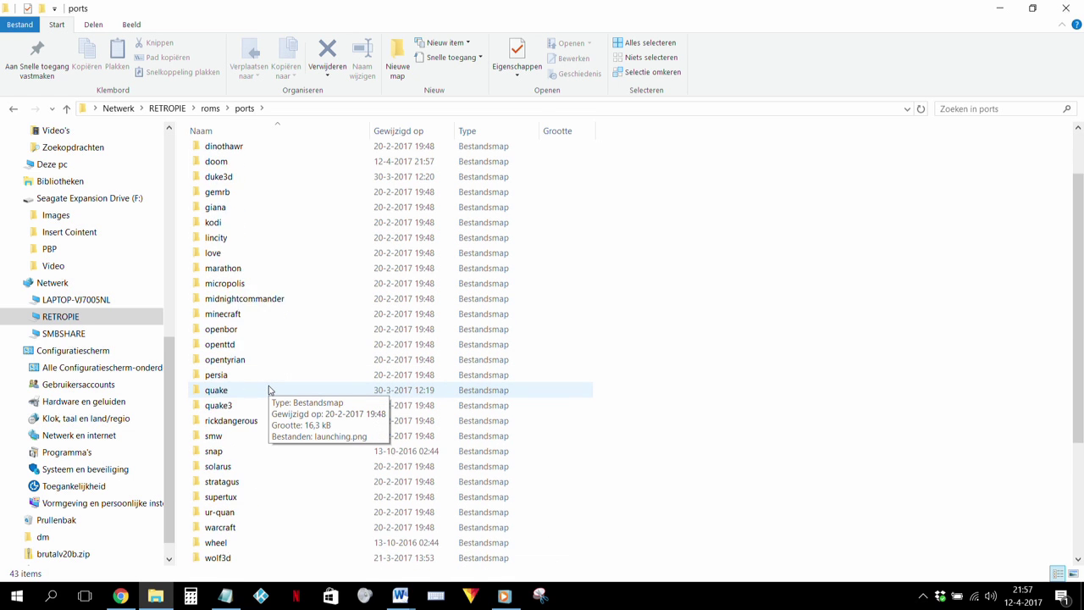
pyautogui.scroll(-2, 270, 390)
pyautogui.scroll(-1, 269, 389)
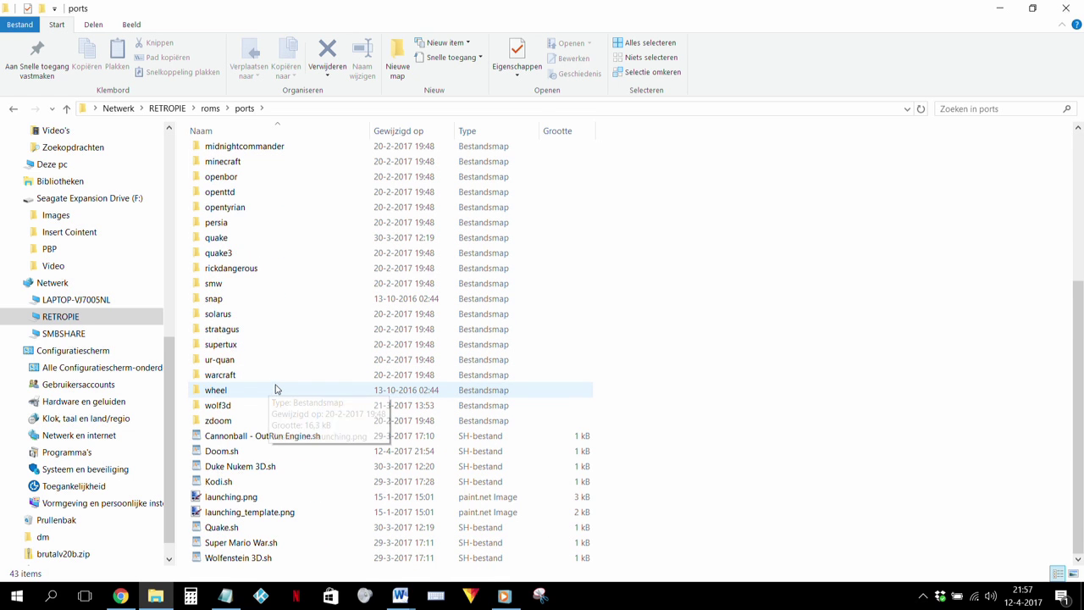
pyautogui.doubleClick(224, 453)
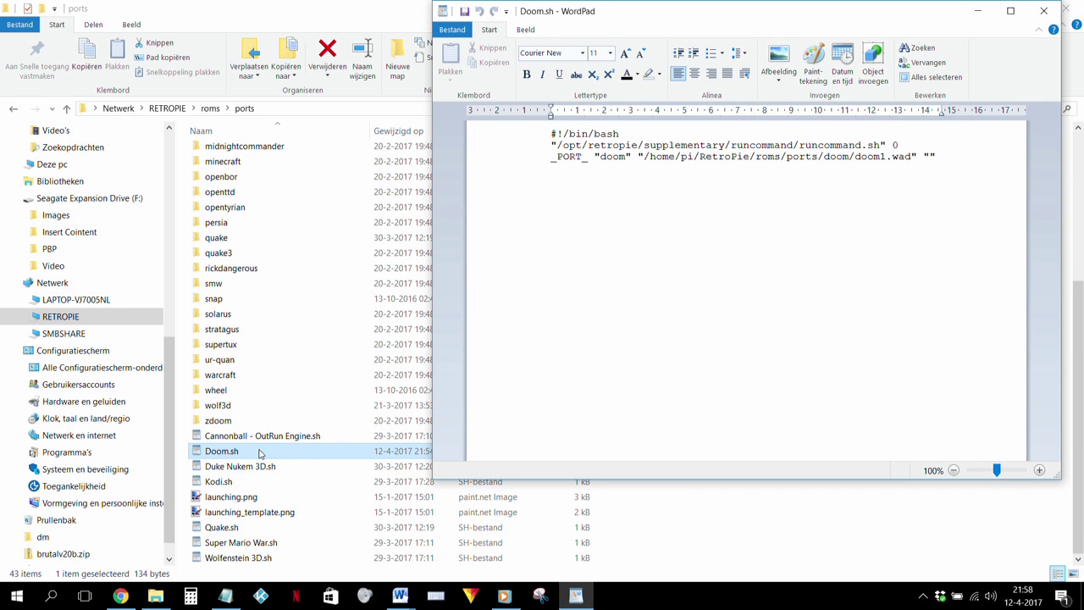
# Step: Change doom1.wad to doom.wad in Doom.sh and save, then make it doom2.wad
pyautogui.click(883, 181)
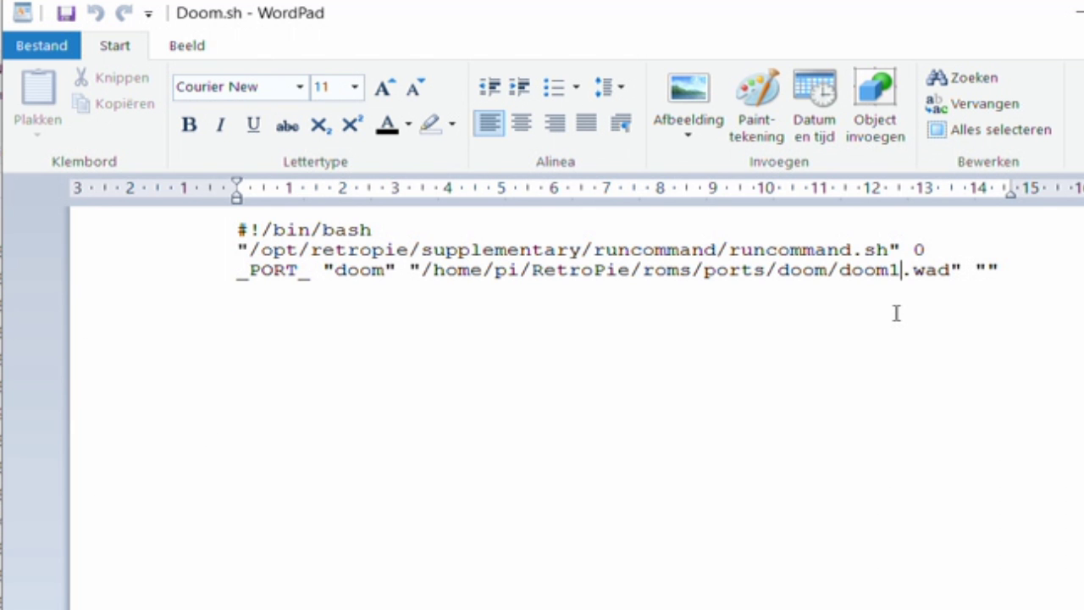
pyautogui.press('BackSpace')
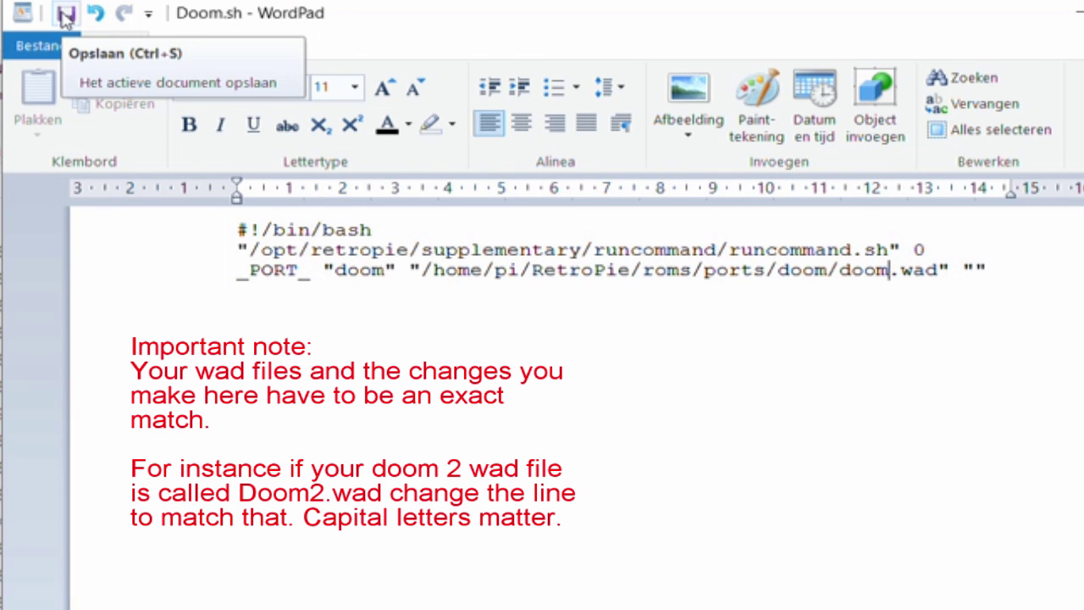
pyautogui.click(65, 17)
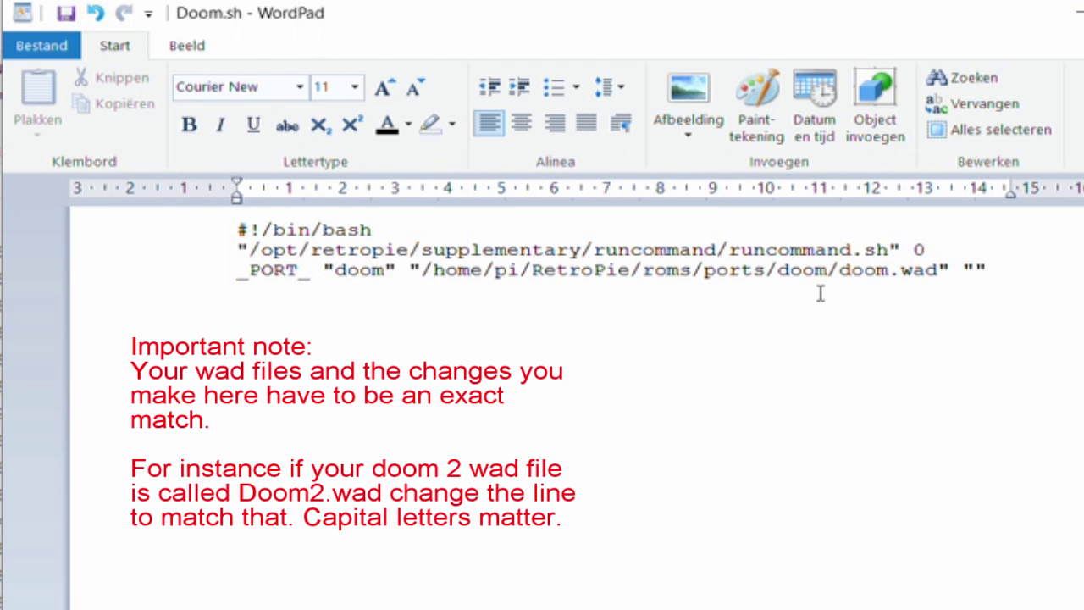
pyautogui.write('2')
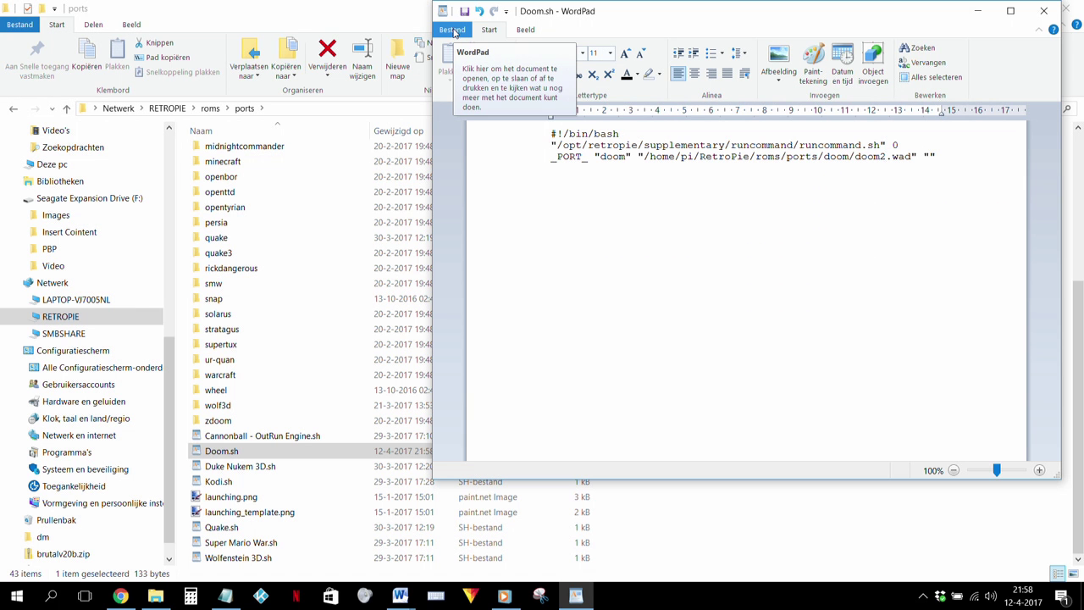
# Step: Save the doom2.wad script as text document 'Doom 2.sh' in ports and close WordPad
pyautogui.click(455, 31)
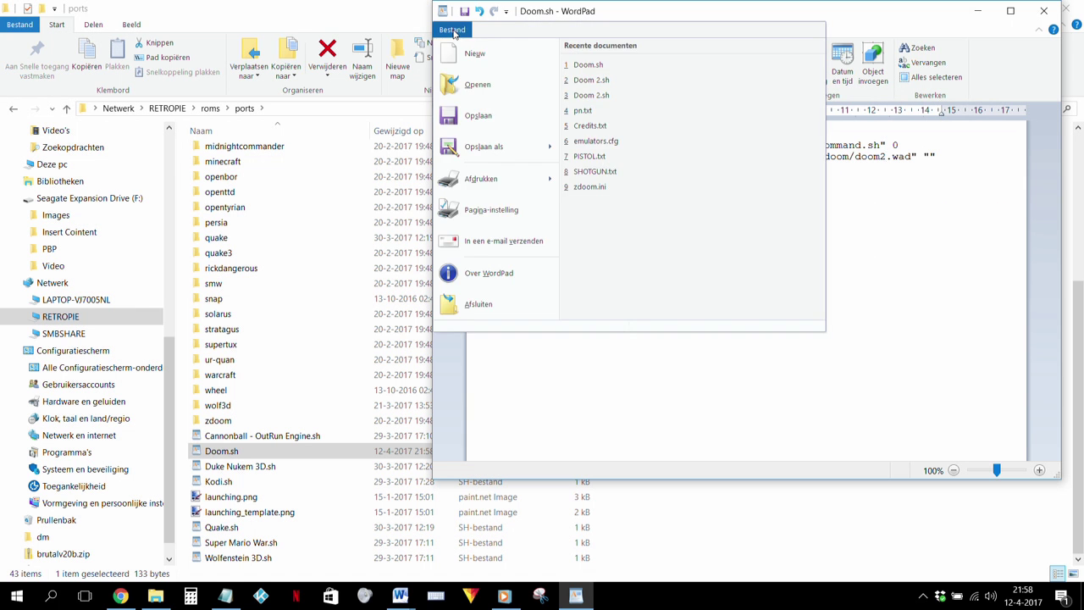
pyautogui.click(474, 148)
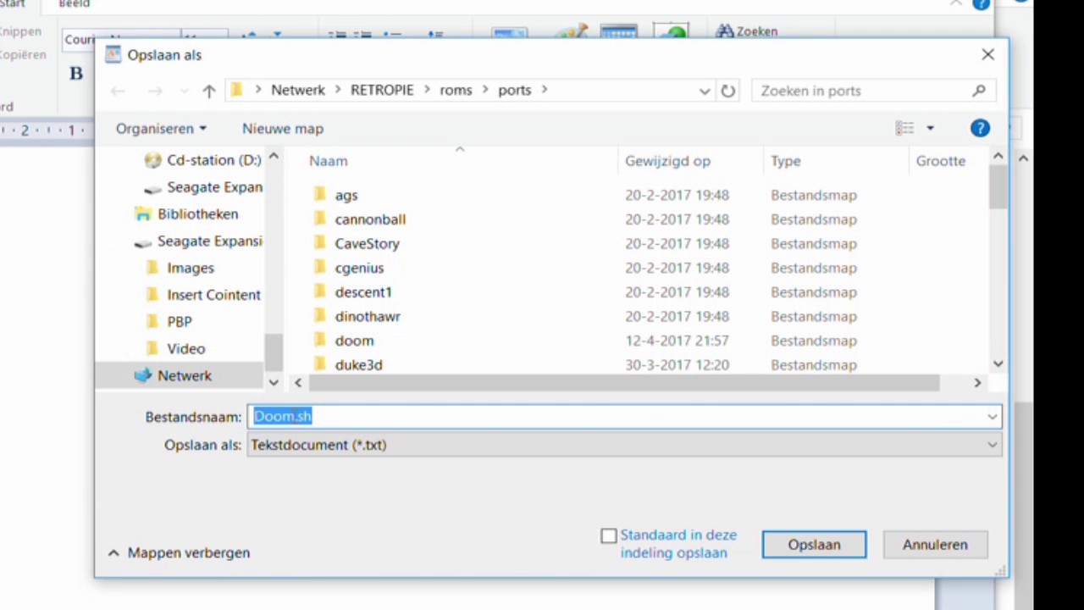
pyautogui.click(292, 416)
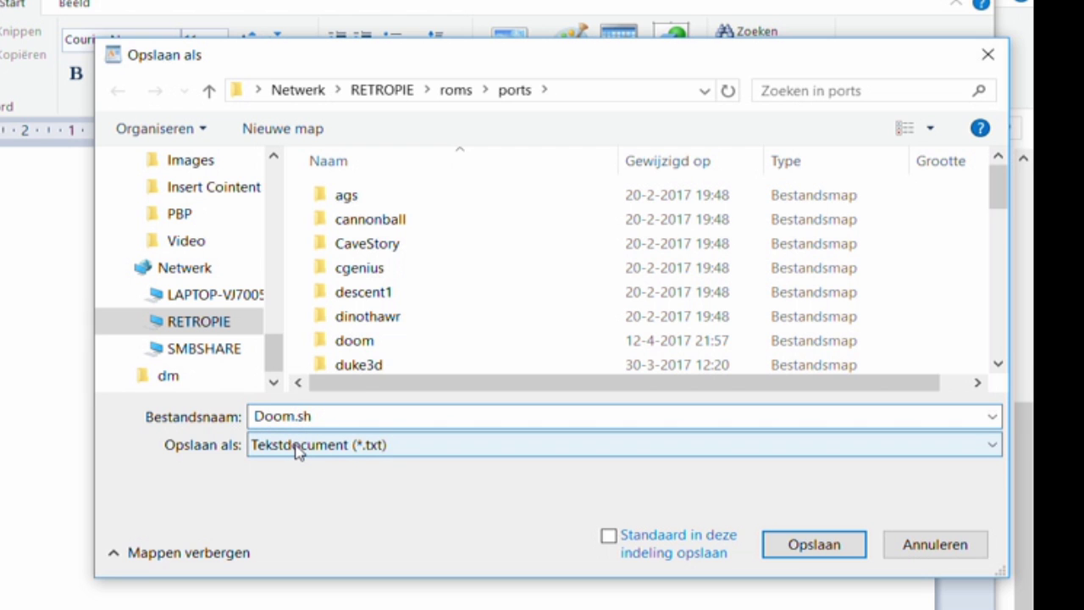
pyautogui.press('Delete')
pyautogui.write('2')
pyautogui.click(811, 546)
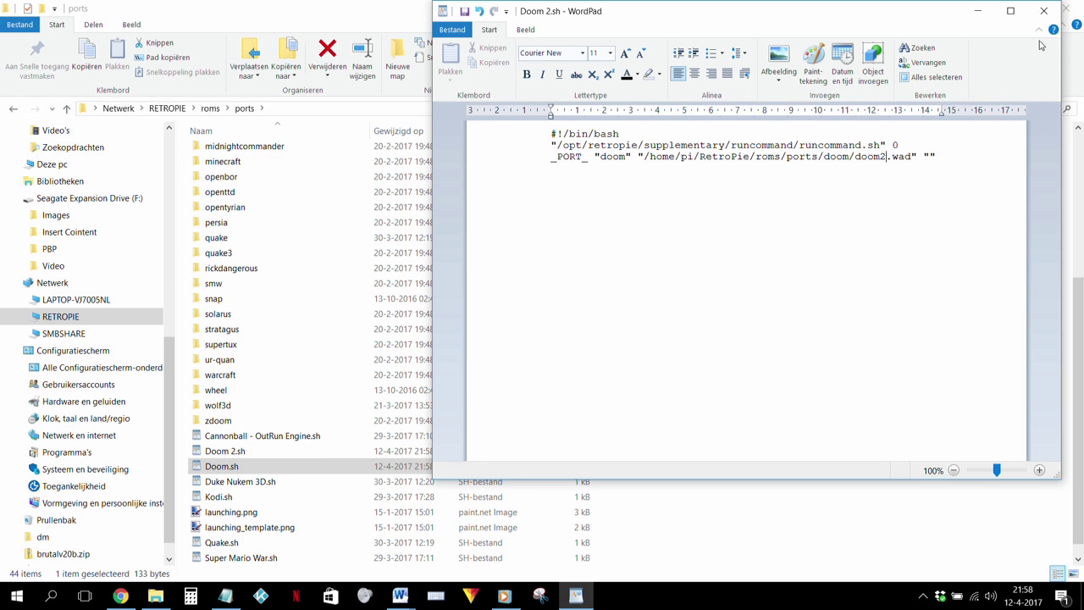
pyautogui.click(1043, 13)
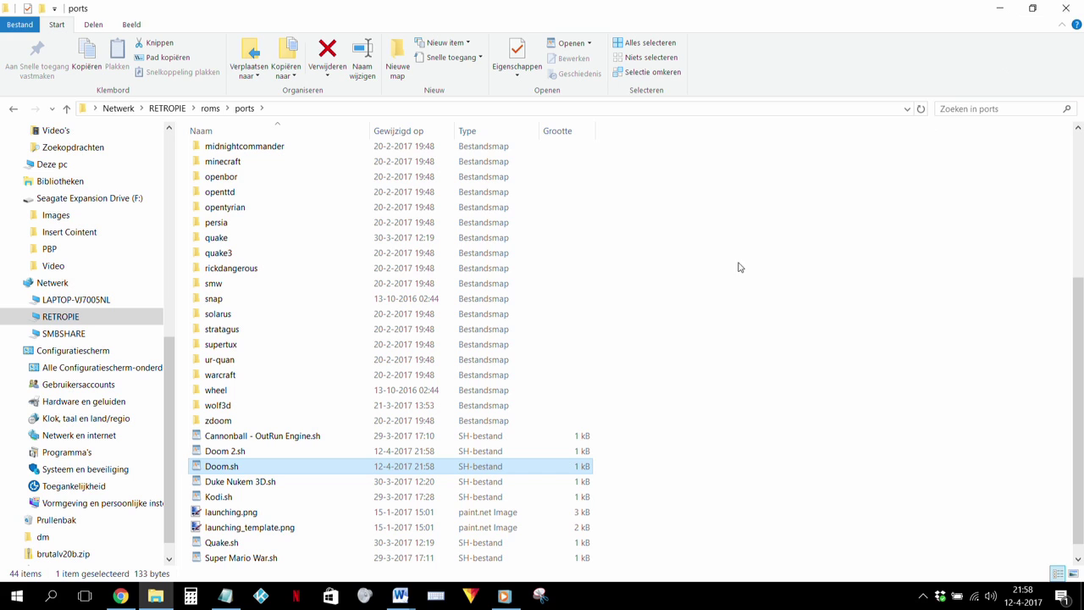
# Step: Browse to \\RETROPIE\configs\ports\doom and open zdoom.ini in WordPad
pyautogui.click(173, 112)
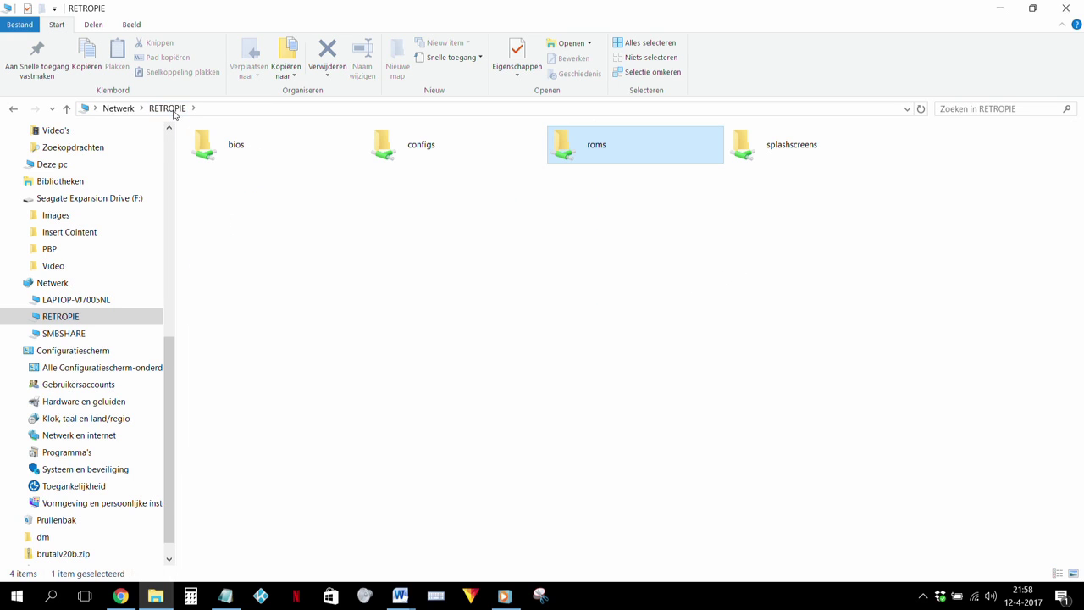
pyautogui.doubleClick(392, 151)
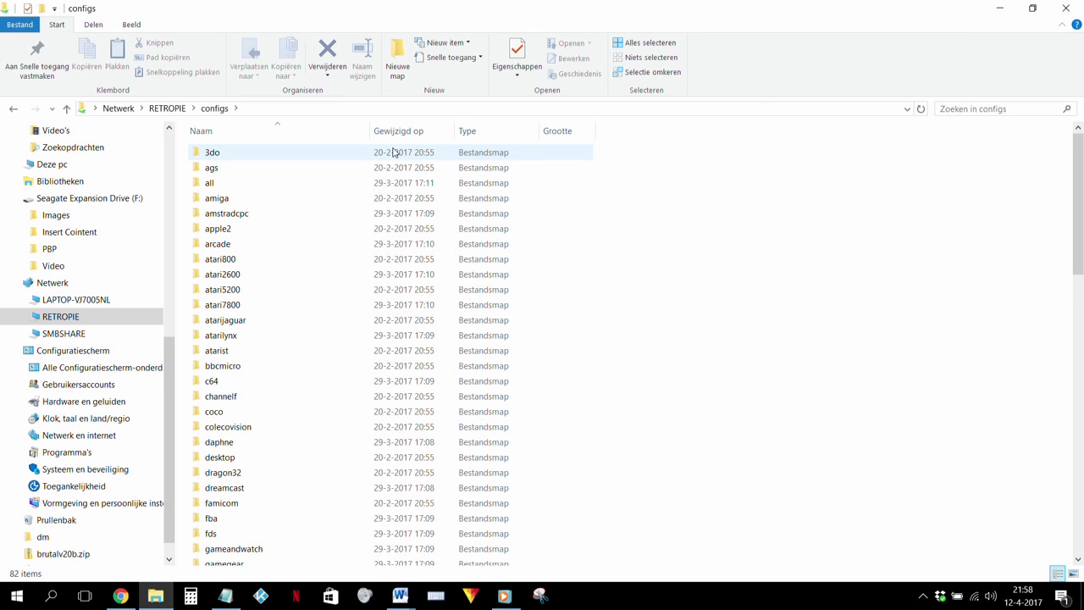
pyautogui.scroll(-2, 394, 151)
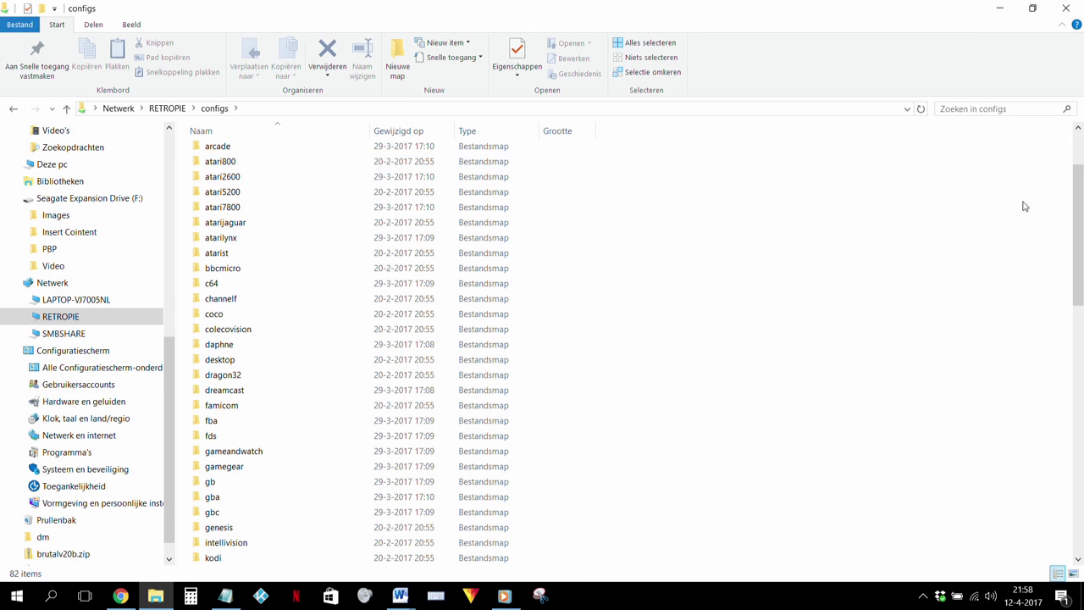
pyautogui.moveTo(1078, 212); pyautogui.dragTo(1044, 325)
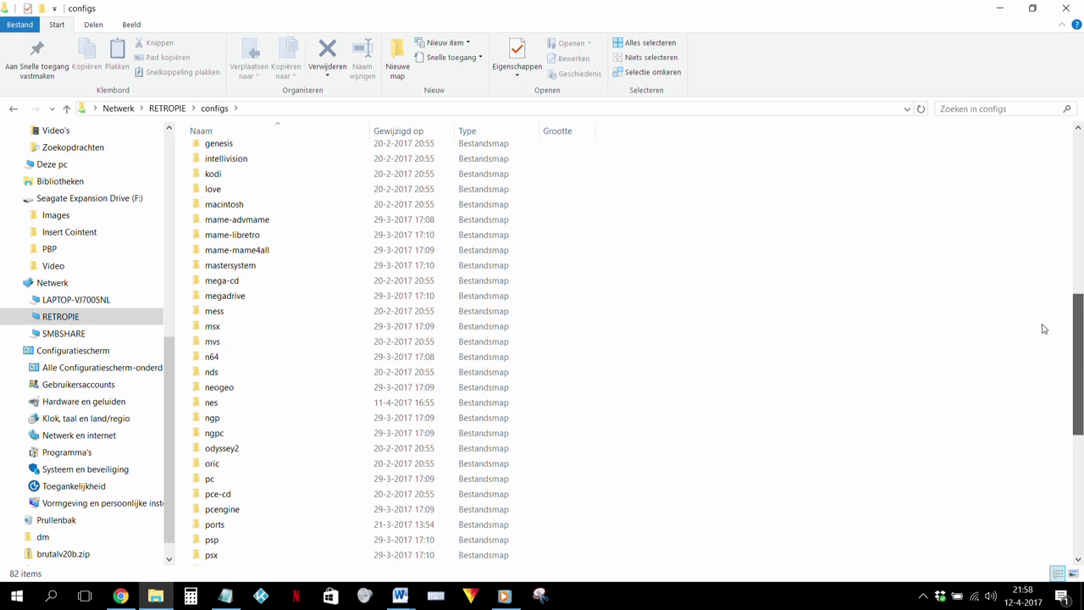
pyautogui.doubleClick(220, 526)
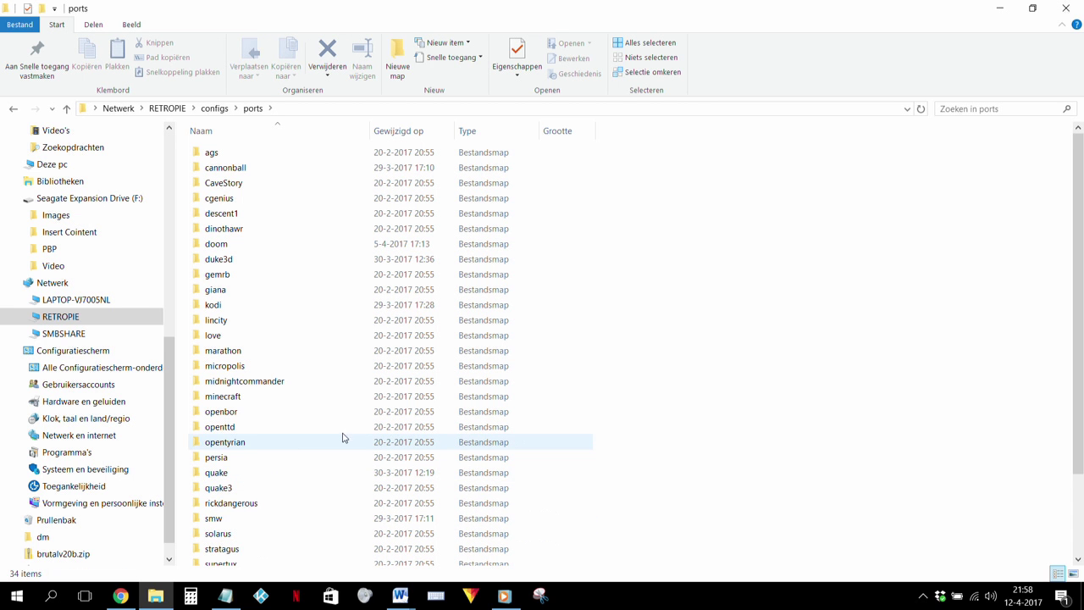
pyautogui.doubleClick(219, 245)
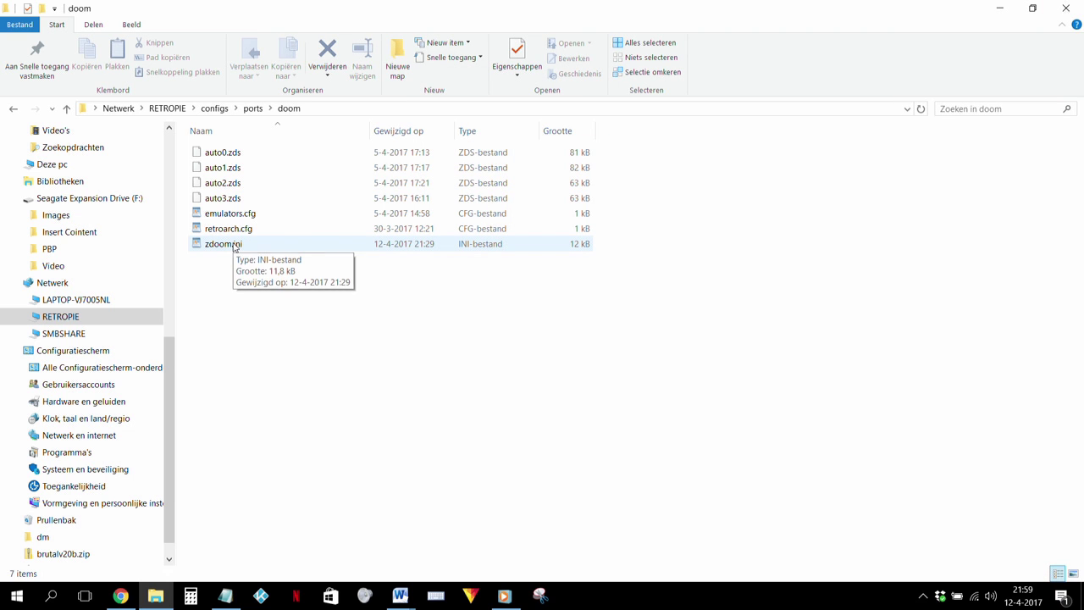
pyautogui.doubleClick(235, 247)
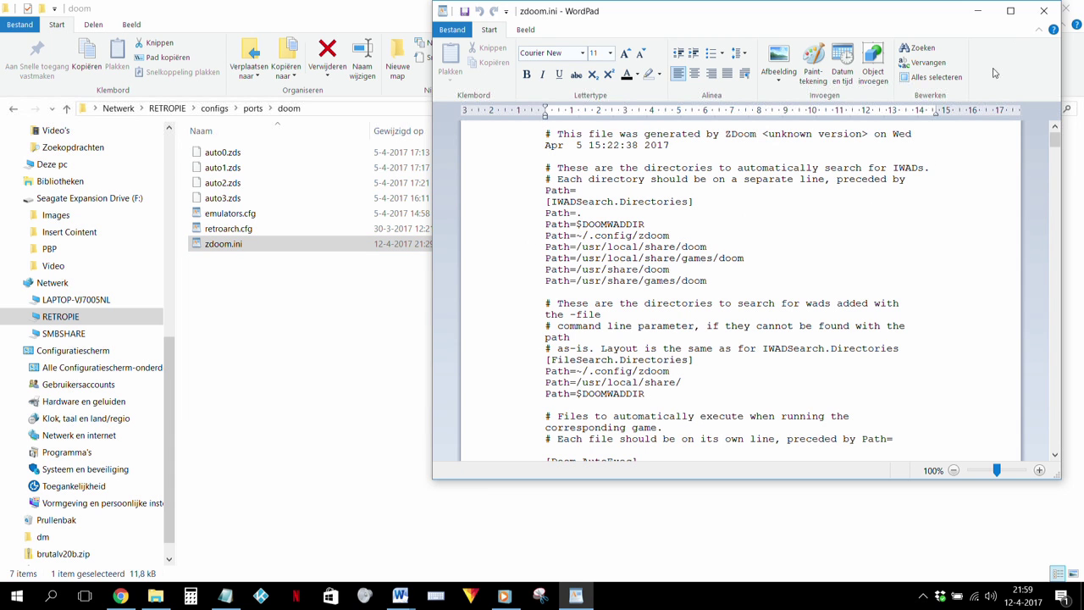
# Step: Add a blank line under [doom.Autoload] and copy both Path lines from the mt.txt notes
pyautogui.click(1010, 11)
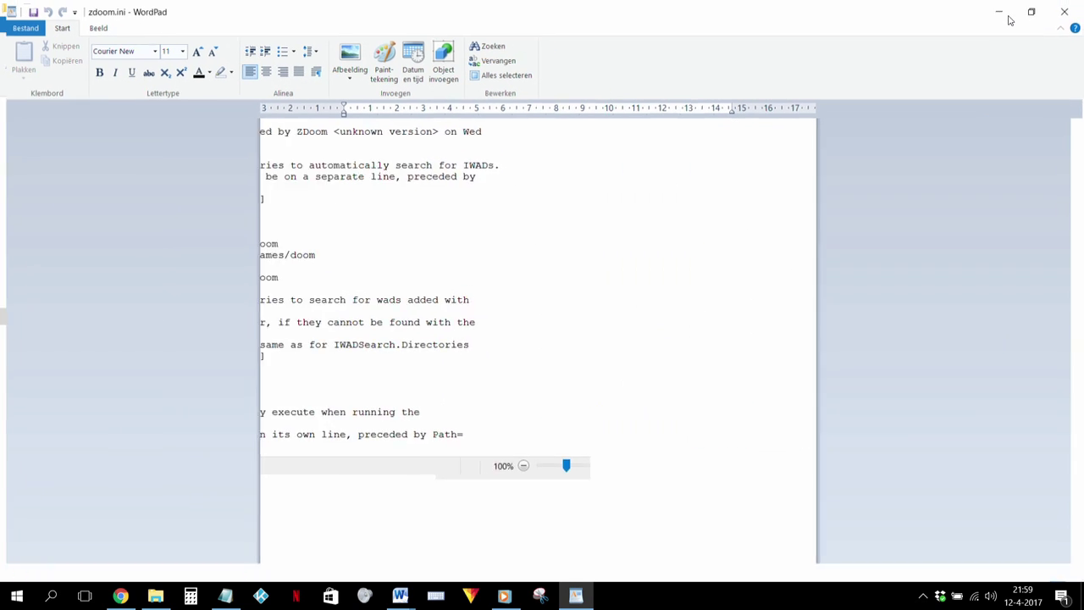
pyautogui.moveTo(1079, 141)
pyautogui.mouseDown()
pyautogui.moveTo(1076, 184)
pyautogui.moveTo(1076, 172)
pyautogui.mouseUp()
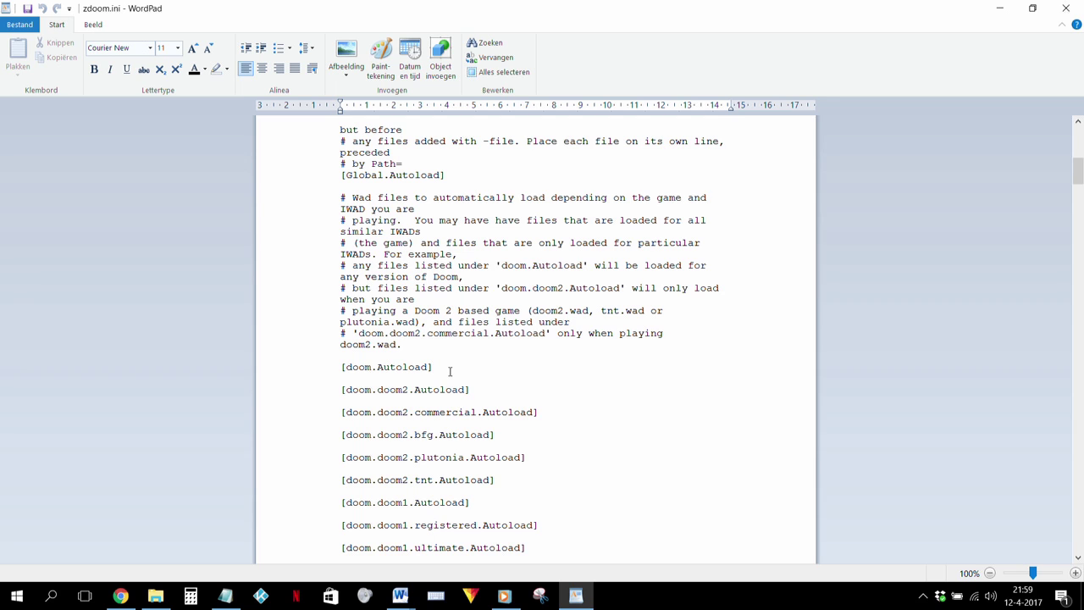
pyautogui.press('Return')
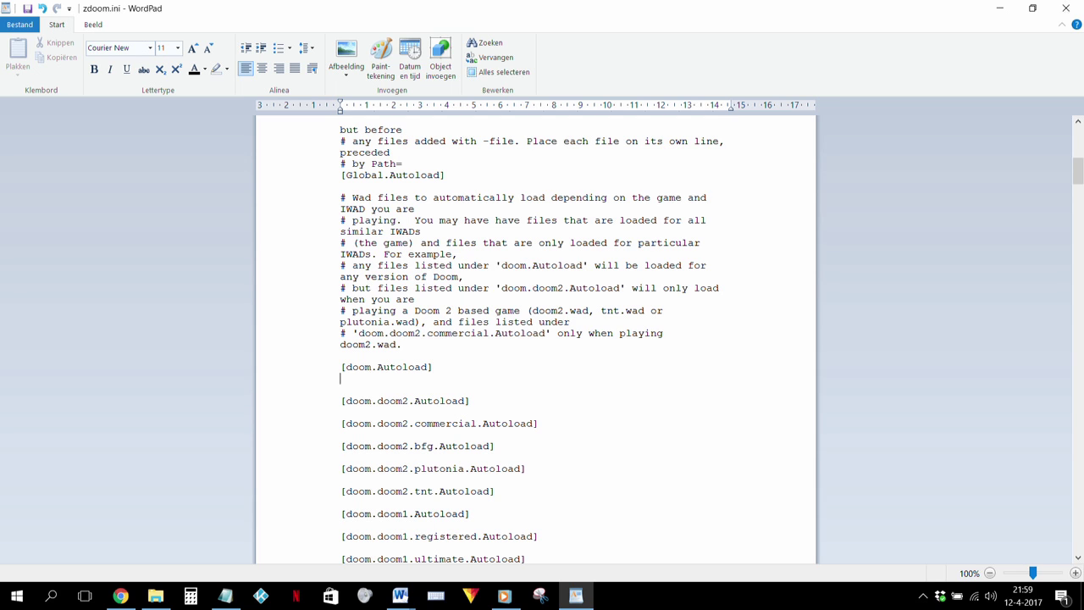
pyautogui.click(226, 596)
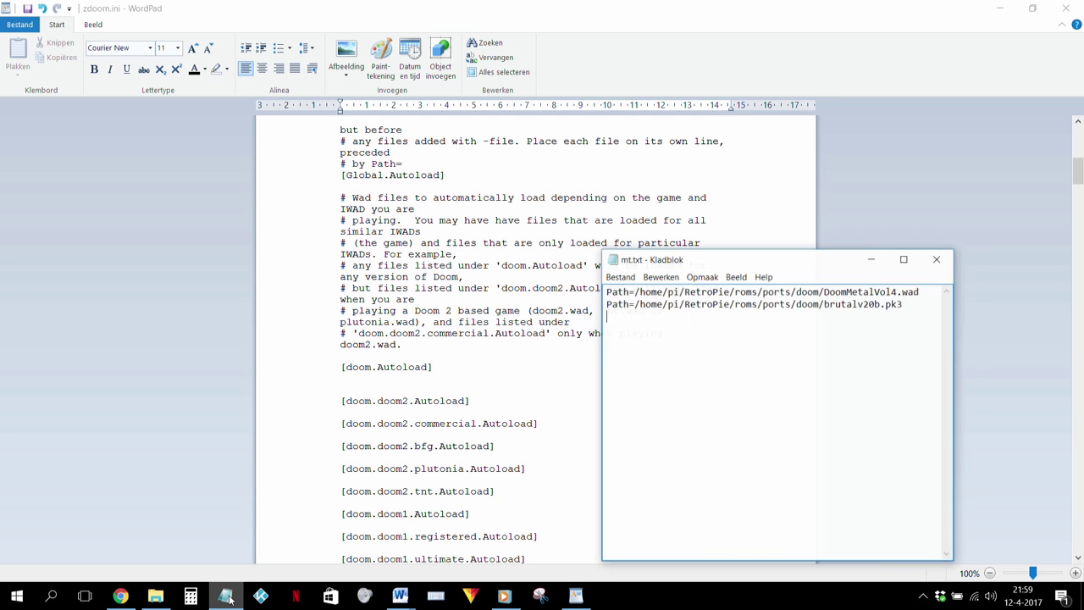
pyautogui.hotkey('ctrl', 'a')
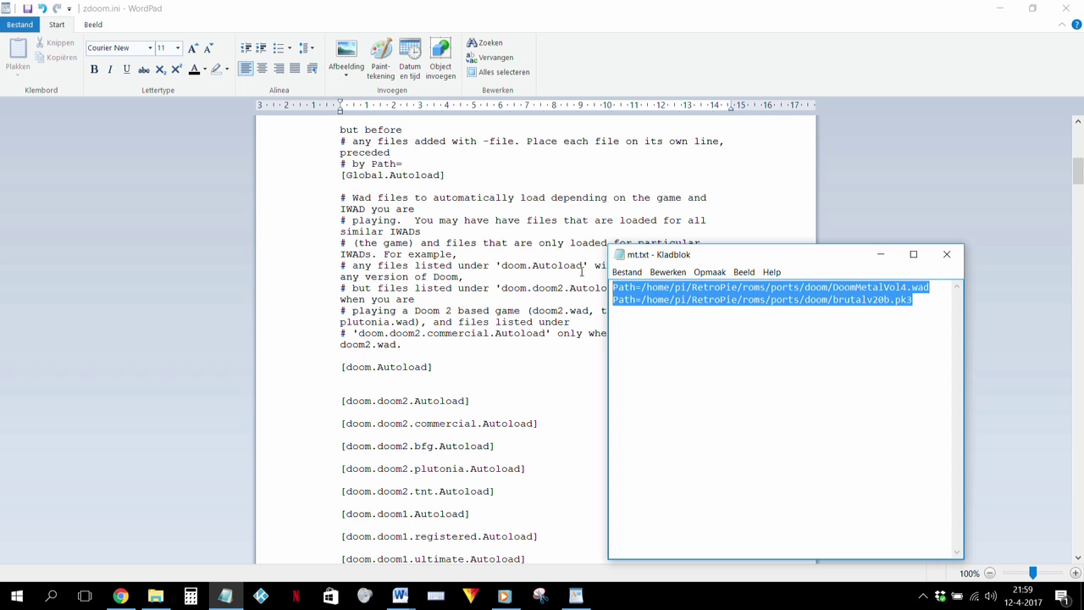
pyautogui.rightClick(698, 301)
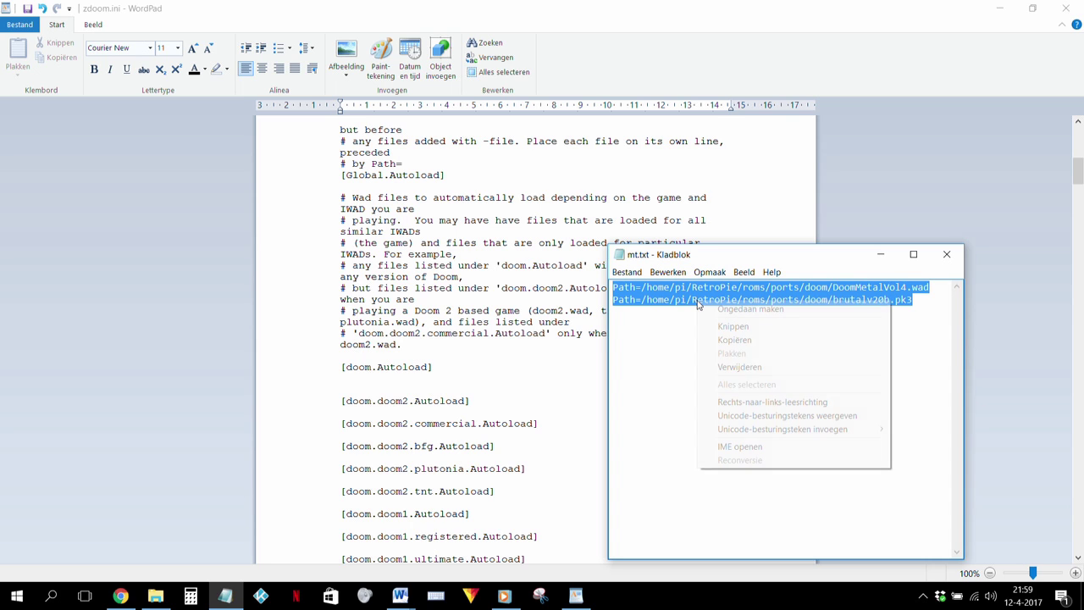
pyautogui.click(732, 341)
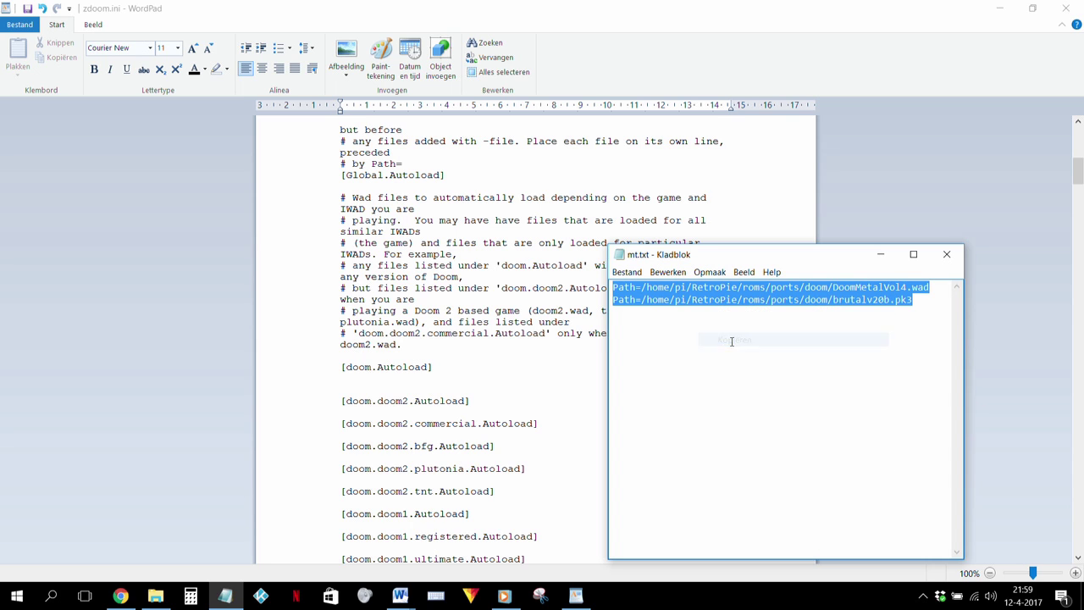
# Step: Paste the DoomMetalVol4.wad and brutalv20b.pk3 Path lines into zdoom.ini, save, and close WordPad
pyautogui.click(367, 383)
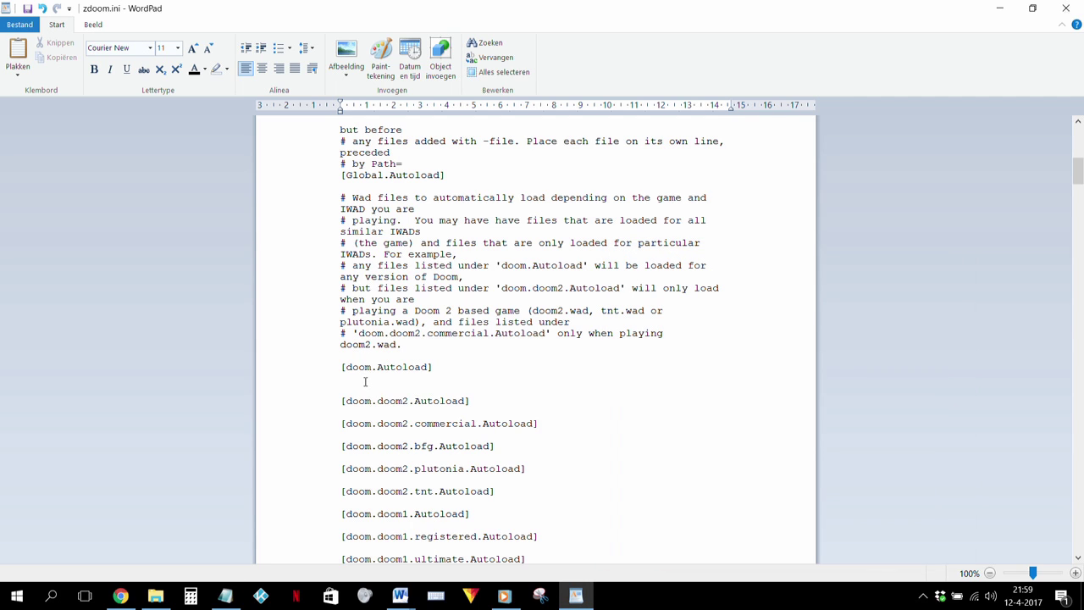
pyautogui.rightClick(366, 383)
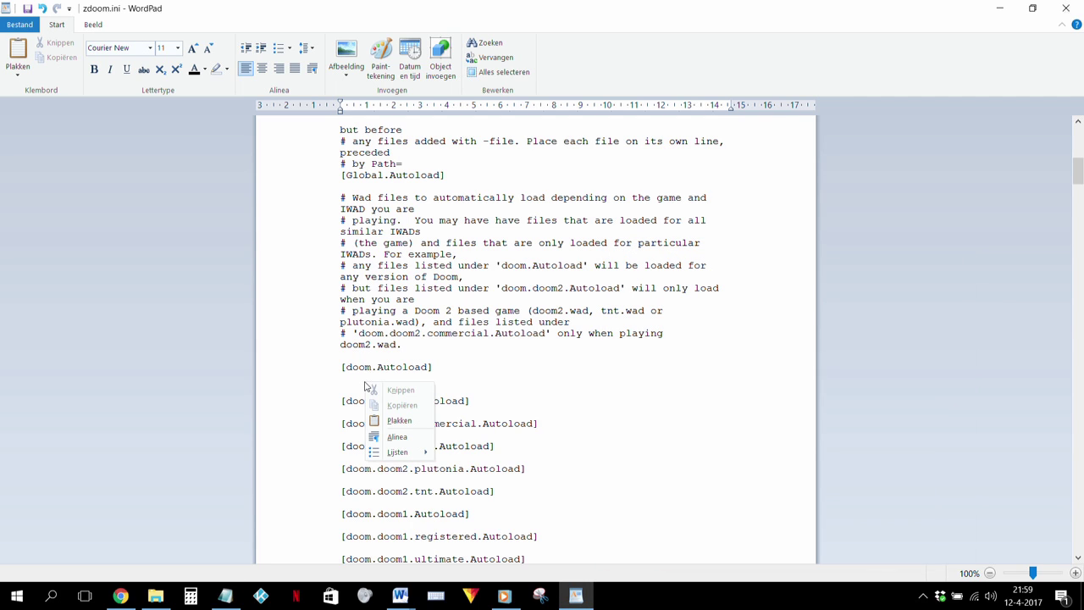
pyautogui.click(399, 421)
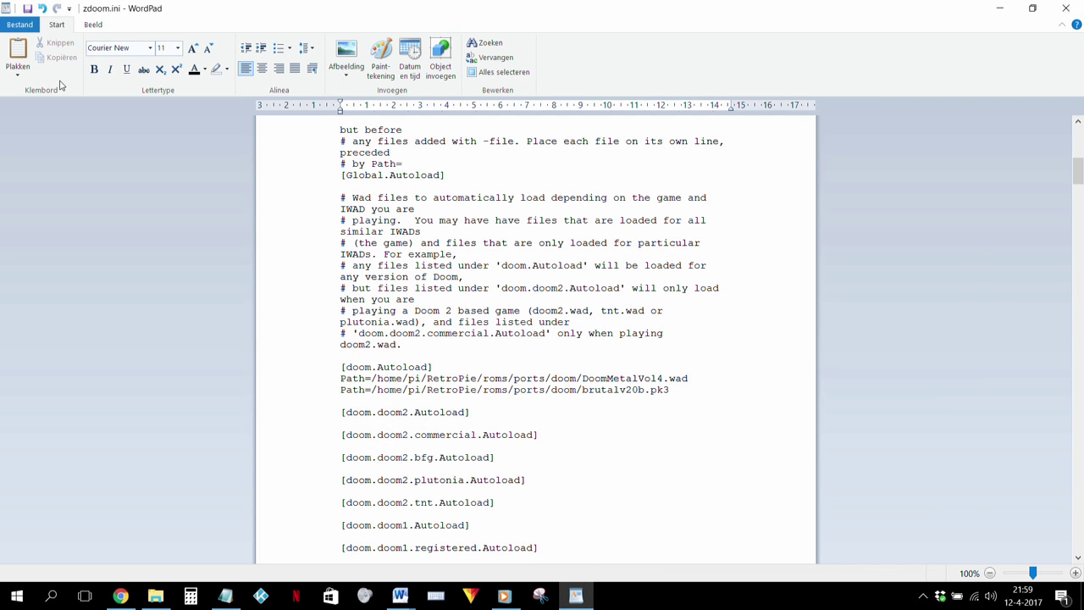
pyautogui.click(28, 12)
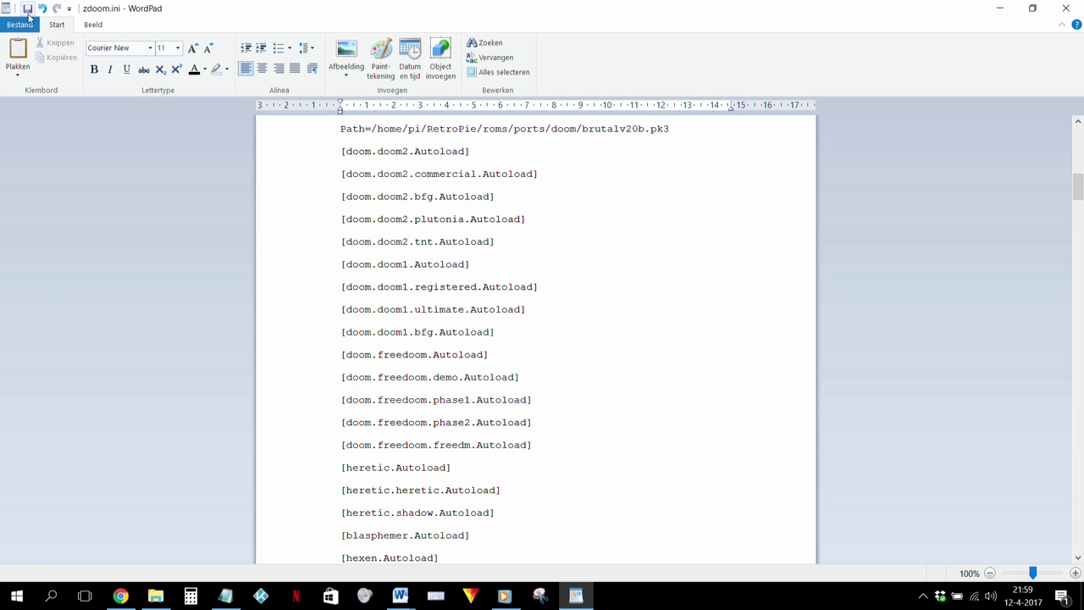
pyautogui.click(1074, 15)
pyautogui.click(1007, 10)
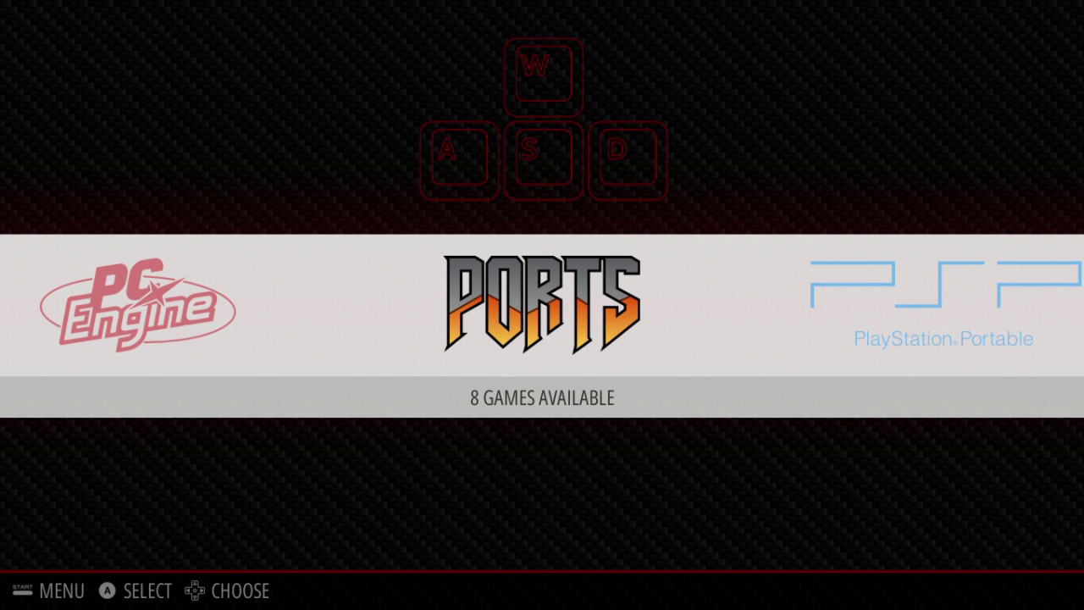
# Step: Open the Ports list in EmulationStation and launch DOOM 2
pyautogui.press('Return')
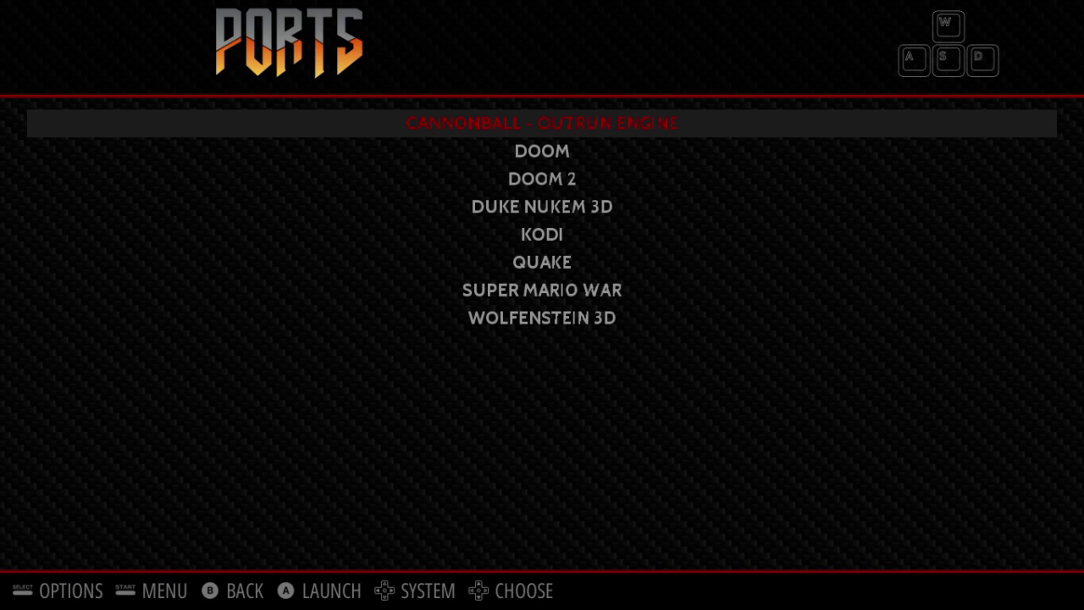
pyautogui.press('Down')
pyautogui.press('Down')
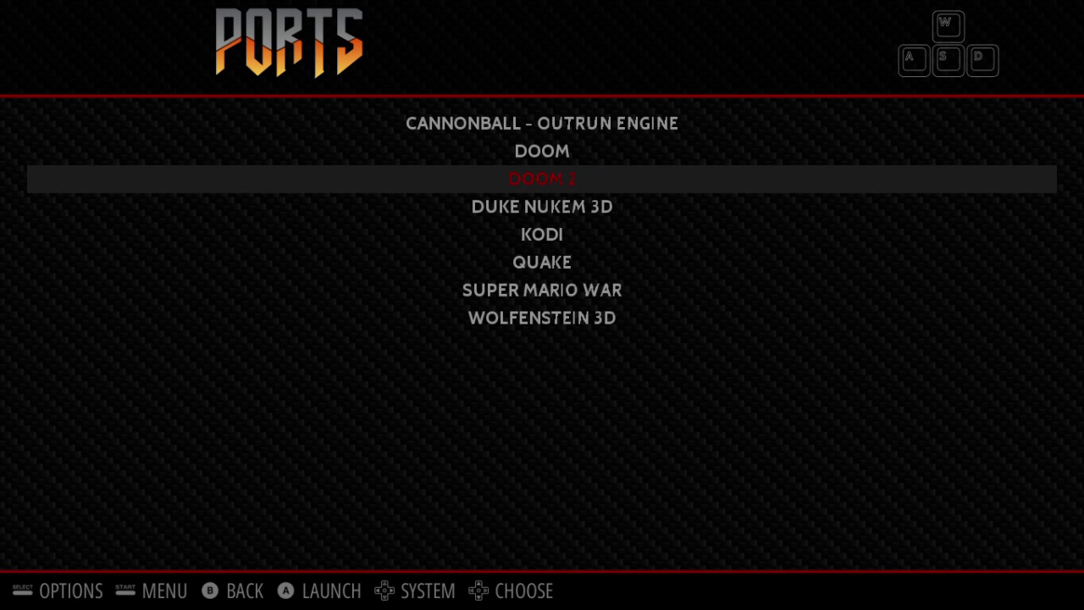
pyautogui.press('Return')
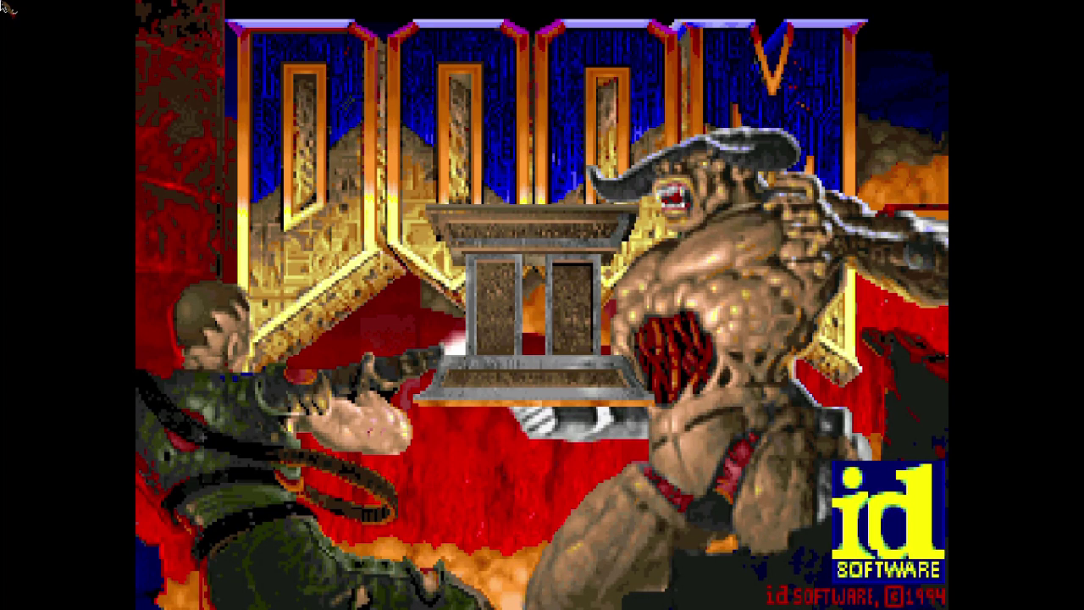
# Step: Start a Doom II game, enter the idkfa cheat, and shoot the first zombies with the chaingun
pyautogui.press('Escape')
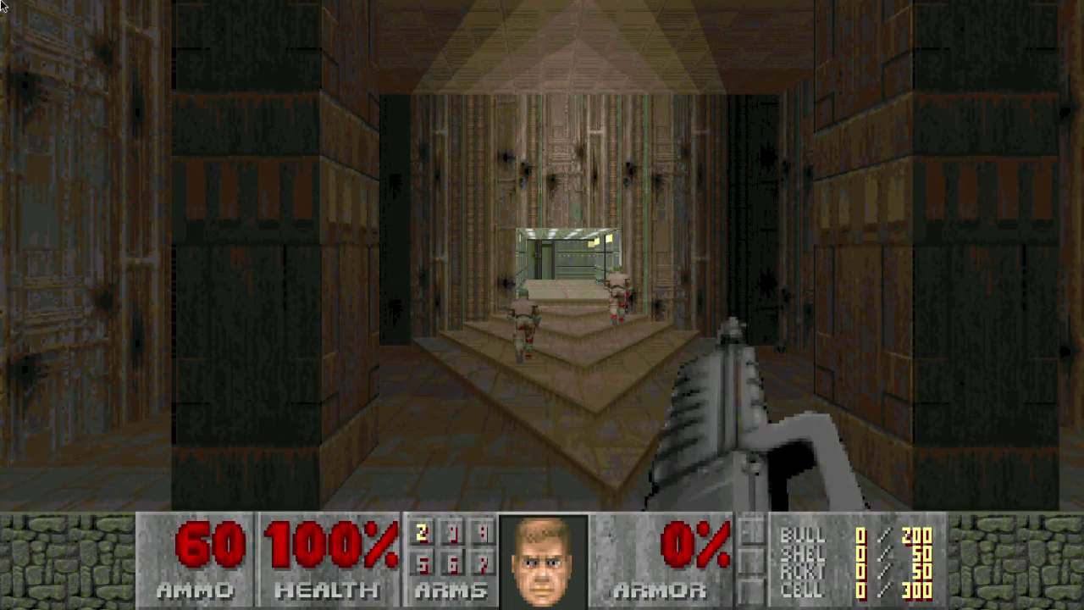
pyautogui.write('idkfa')
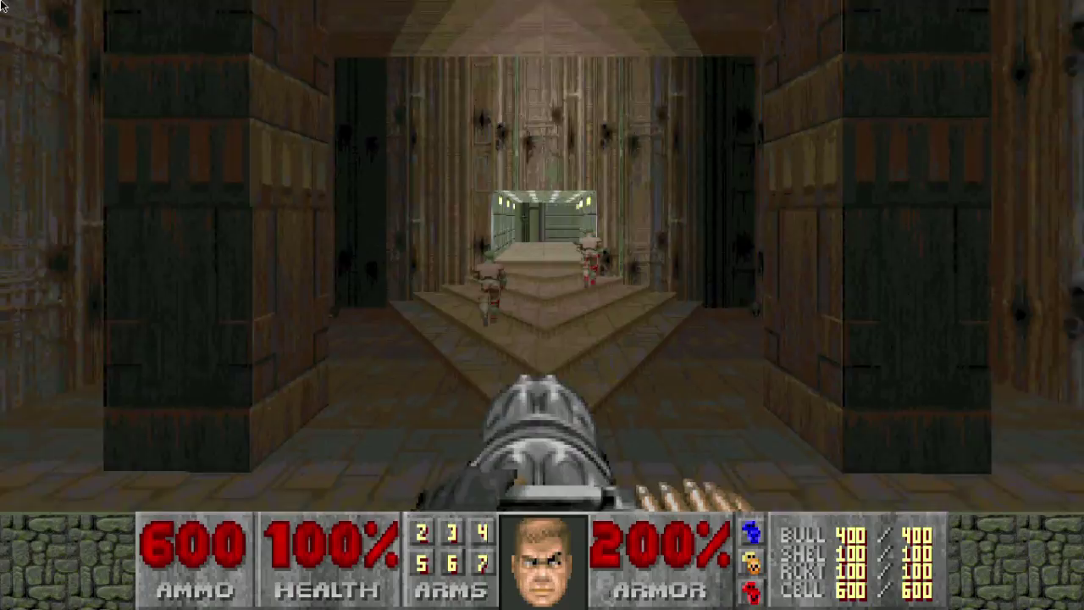
pyautogui.press('Up')
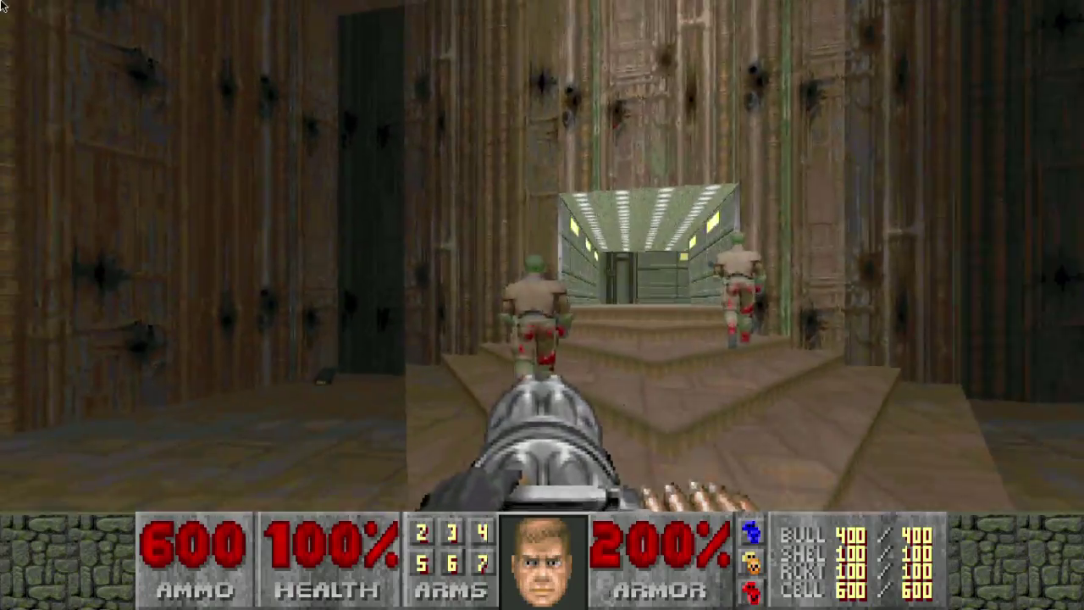
pyautogui.press('ctrl')
pyautogui.press('Right')
pyautogui.press('ctrl')
pyautogui.press('Left')
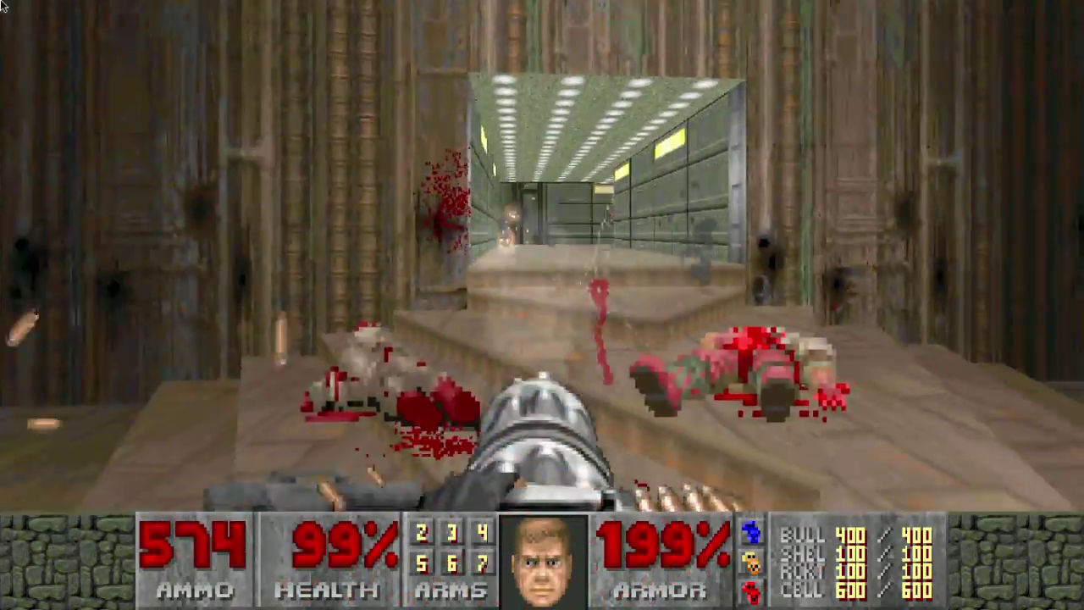
pyautogui.press('Up')
# Step: Advance up the corridor, gunning down the remaining zombies and picking up their dropped ammo
pyautogui.press('1')
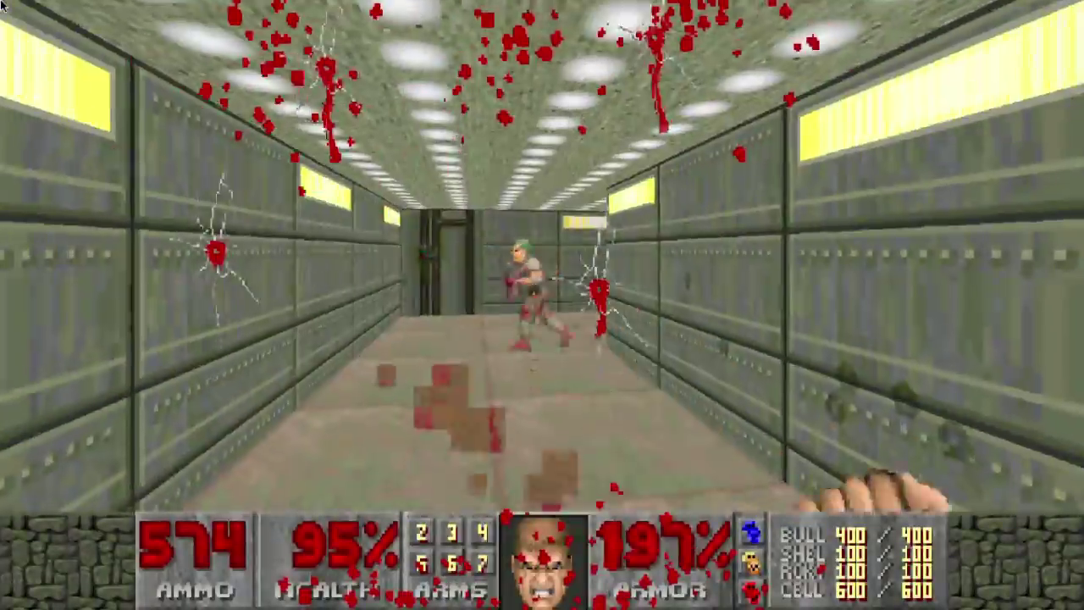
pyautogui.press('ctrl')
pyautogui.press('Up')
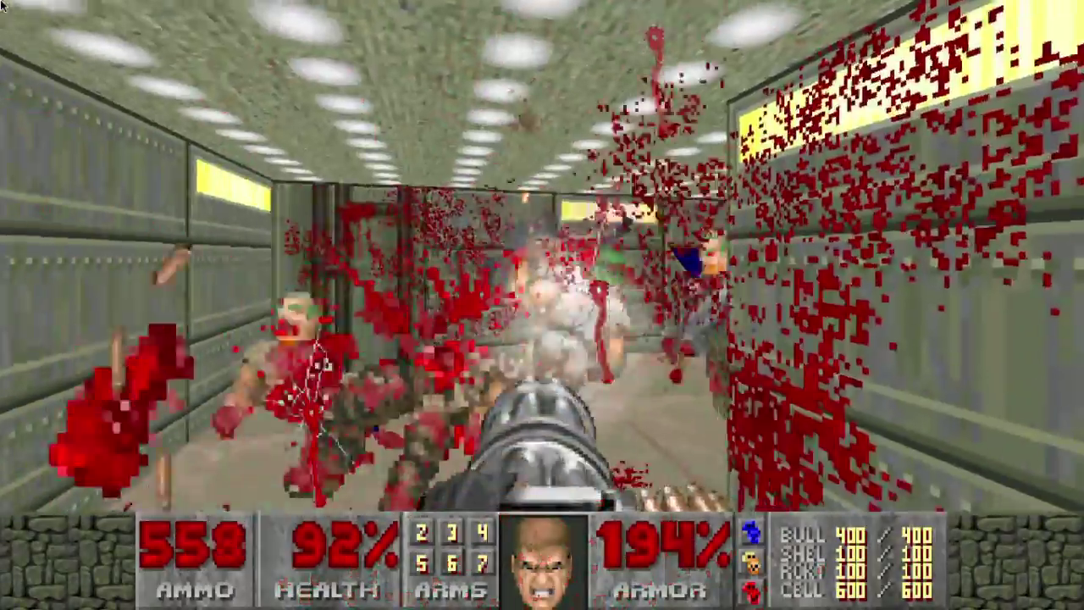
pyautogui.press('Right')
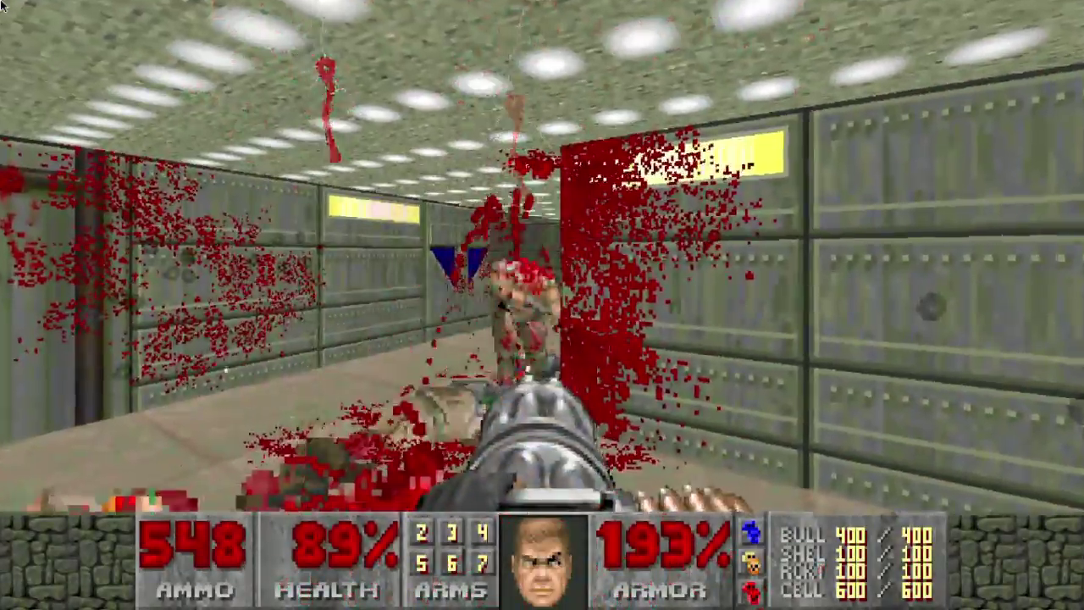
pyautogui.press('ctrl')
pyautogui.press('Left')
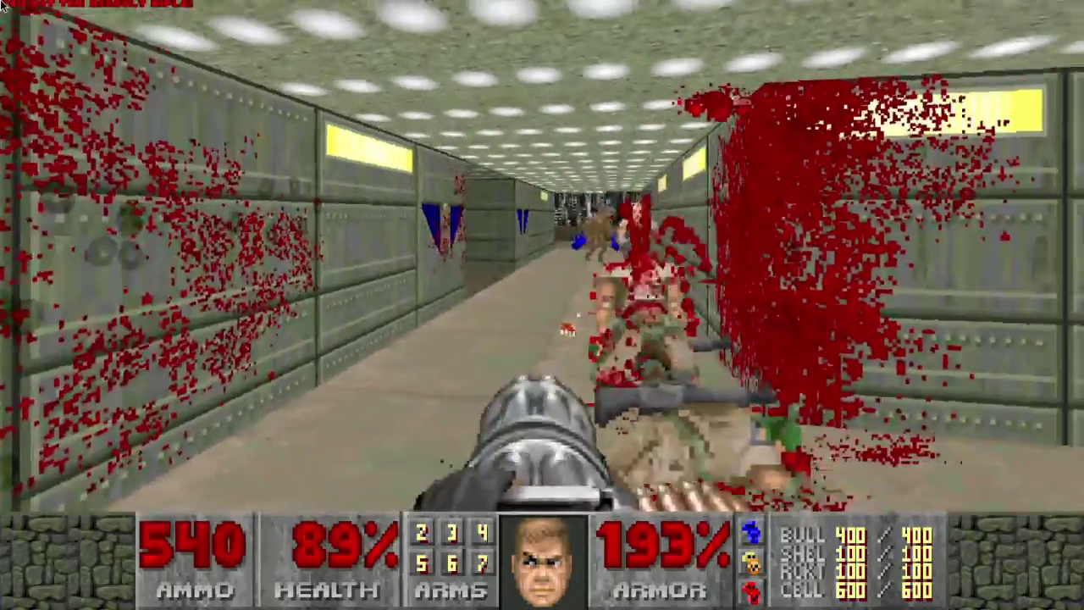
pyautogui.press('Up')
pyautogui.press('ctrl')
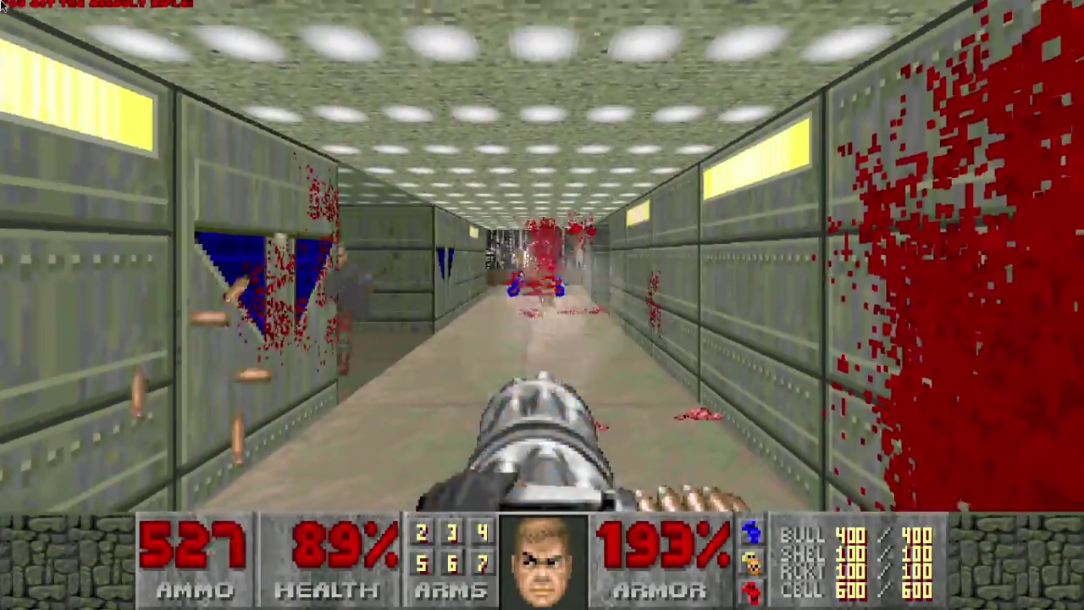
pyautogui.press('ctrl')
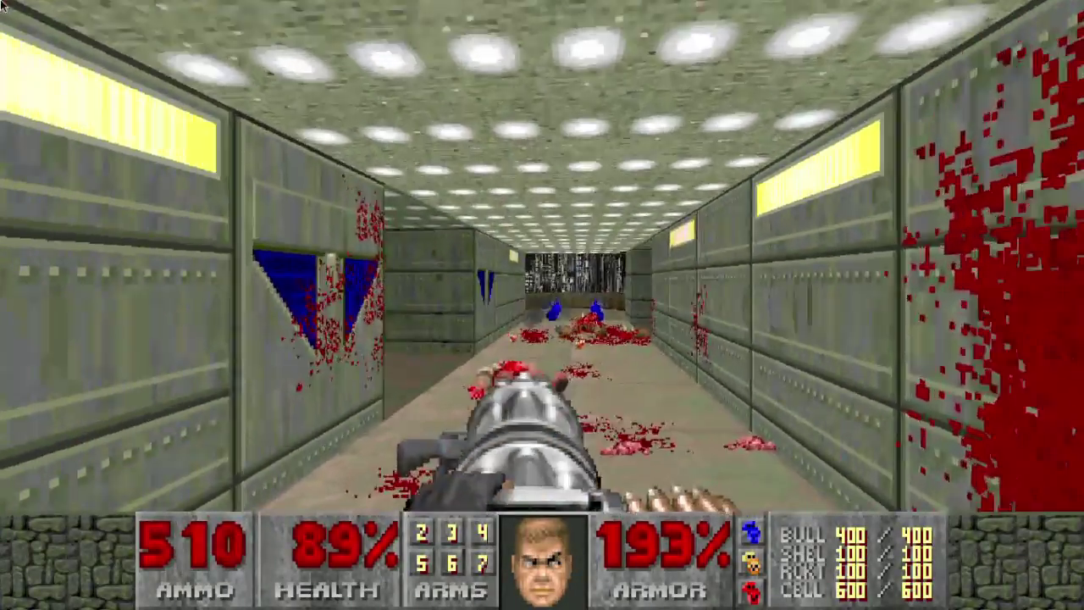
pyautogui.press('Up')
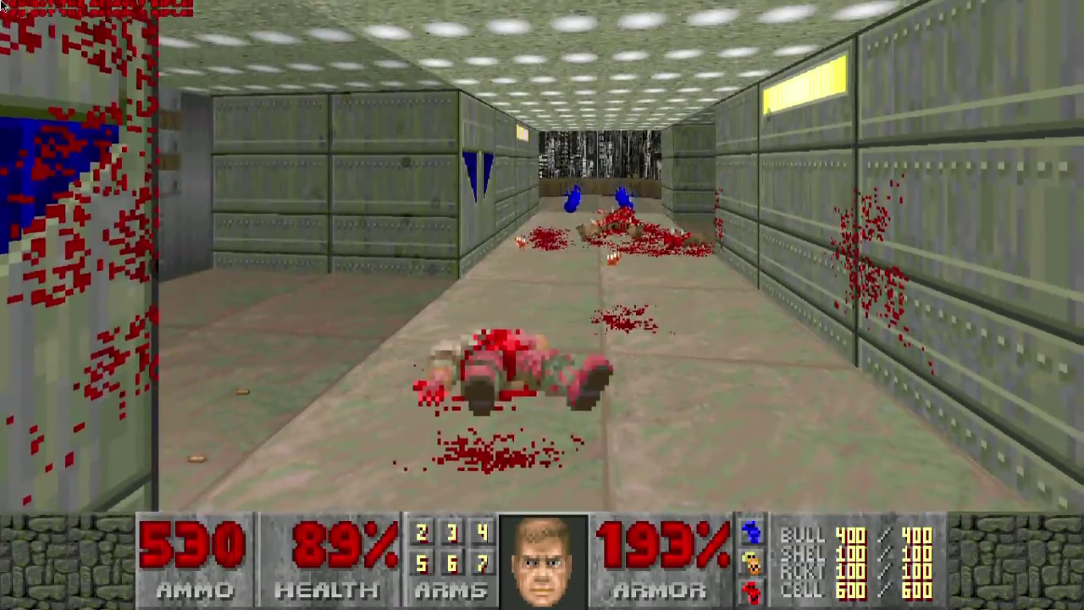
pyautogui.press('Up')
pyautogui.press('Right')
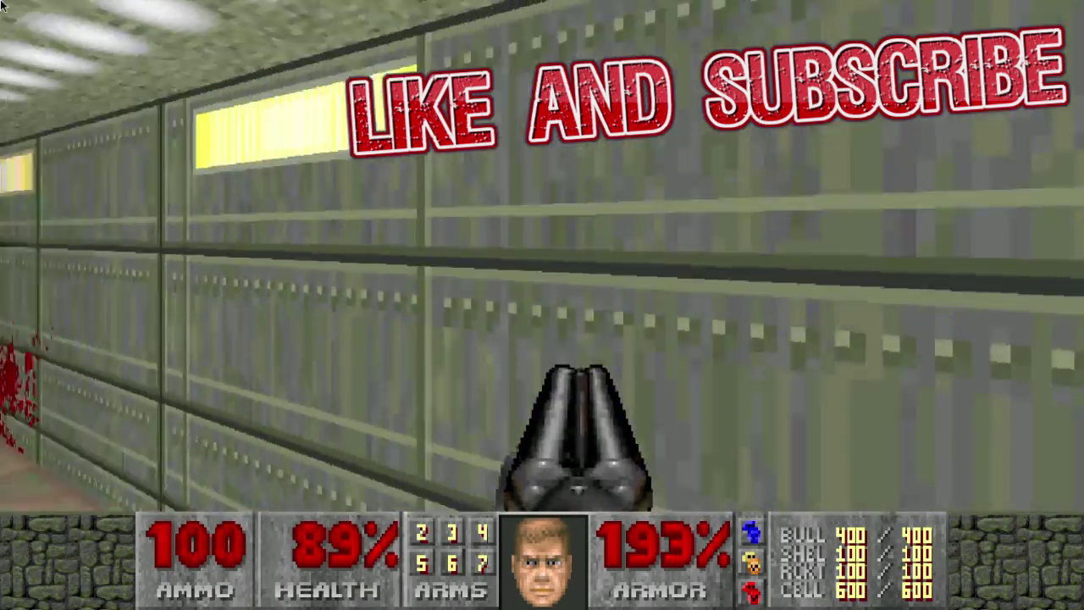
# Step: Turn into the blue-floored room and blast the demon with the super shotgun
pyautogui.press('Left')
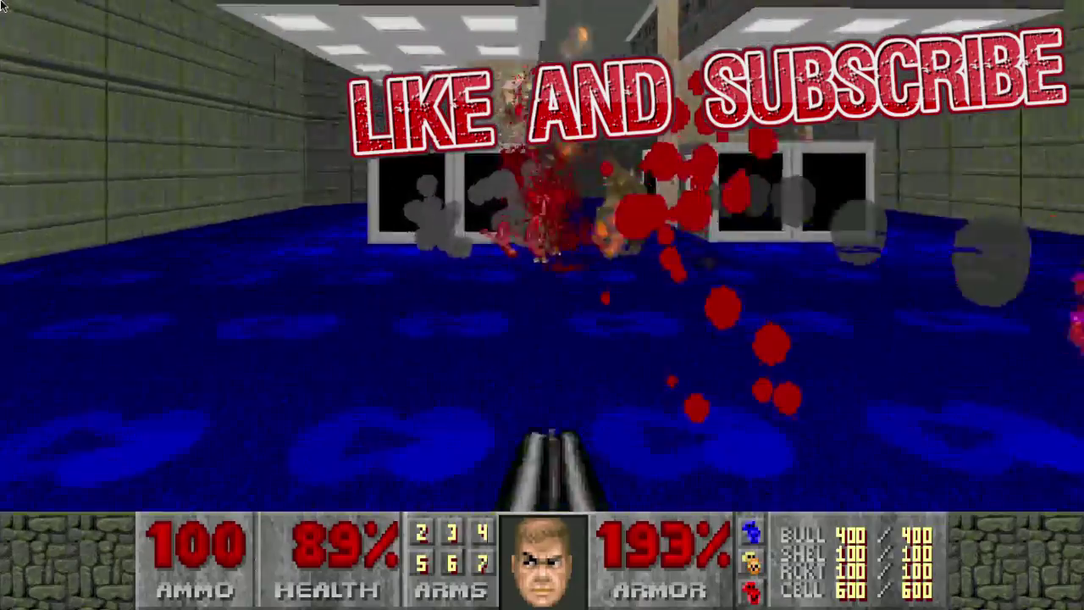
pyautogui.press('Right')
pyautogui.press('ctrl')
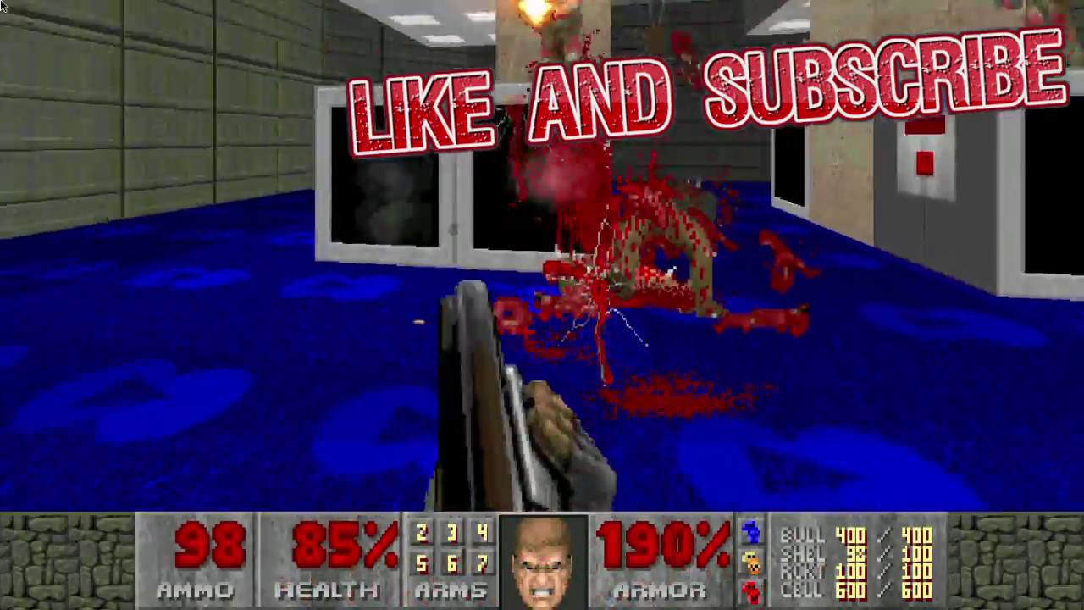